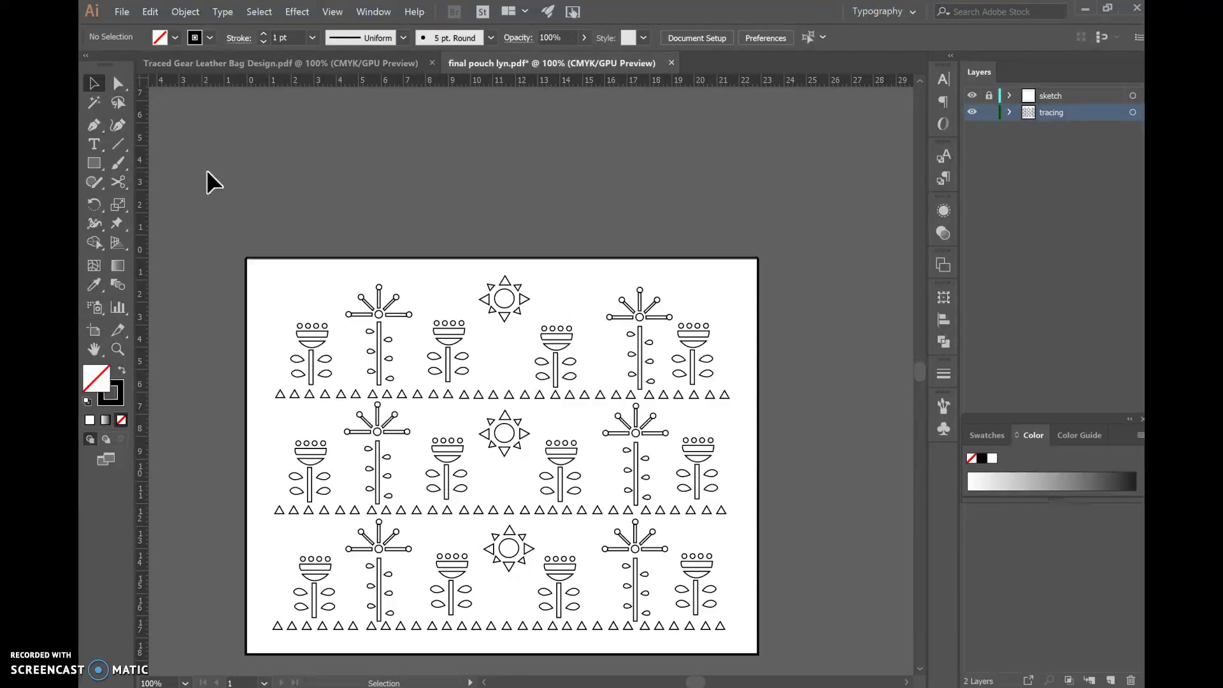
Step: Inspect the artboard's bounds and size, then look over the View menu without changing anything
{"action": "left_click", "coordinate": [94, 330]}
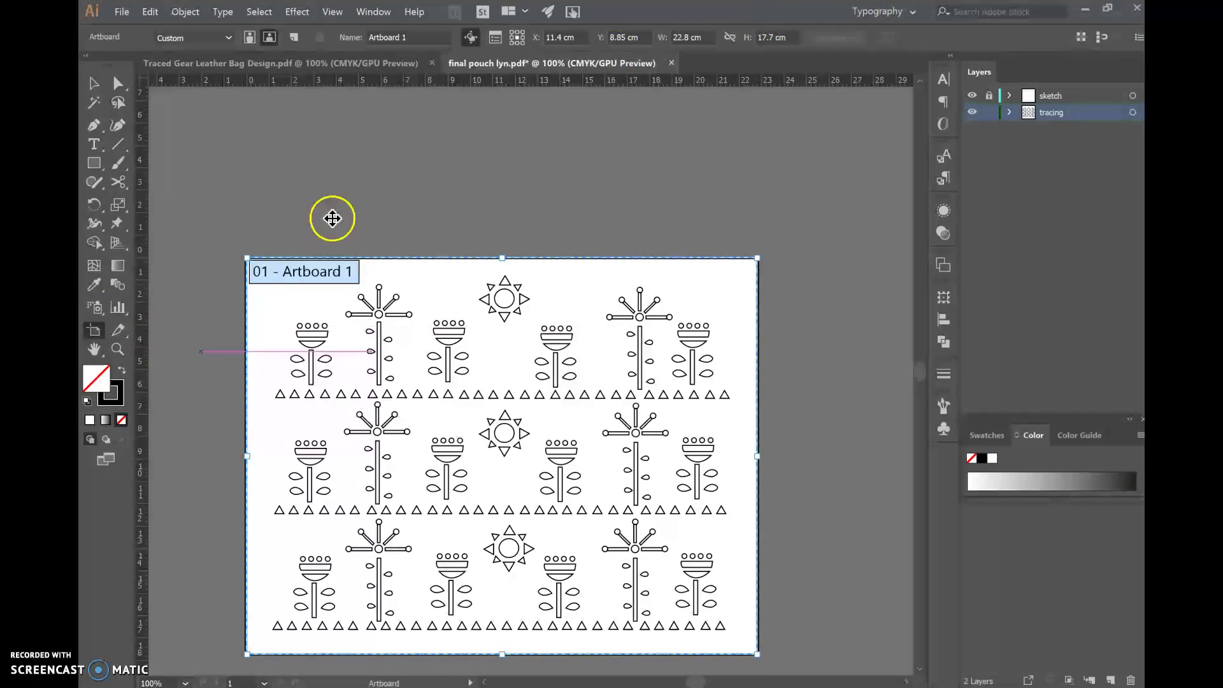
{"action": "left_click", "coordinate": [93, 85]}
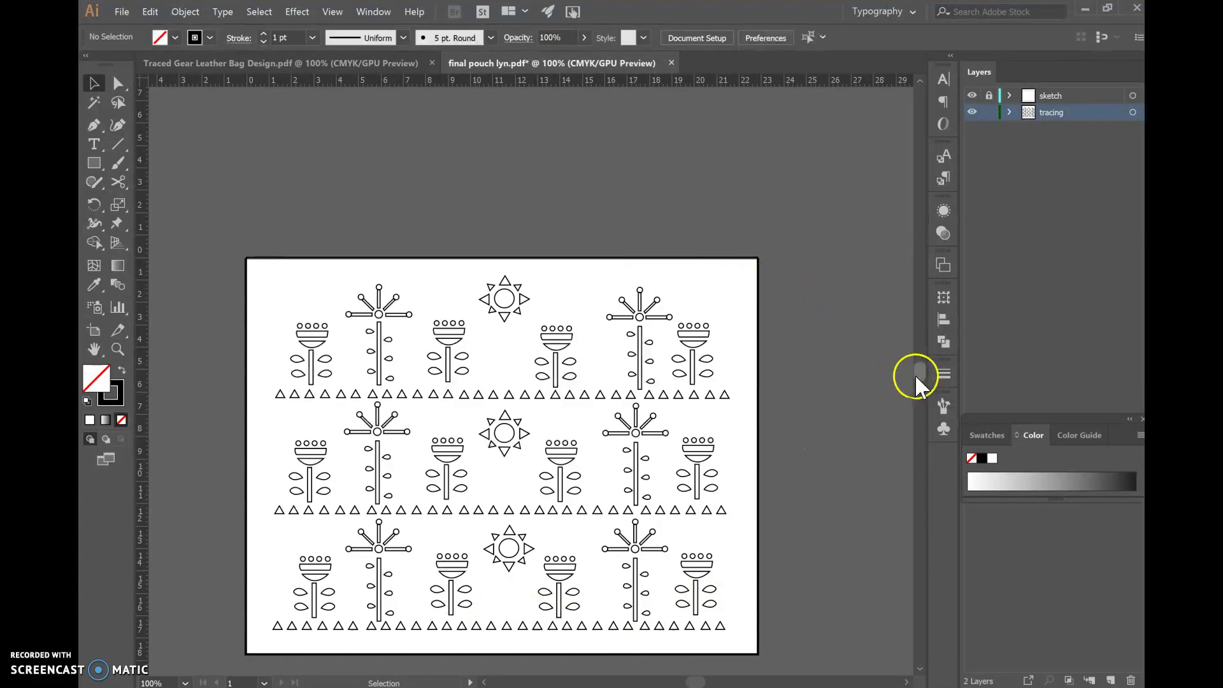
{"action": "left_click_drag", "start_coordinate": [915, 377], "coordinate": [916, 381]}
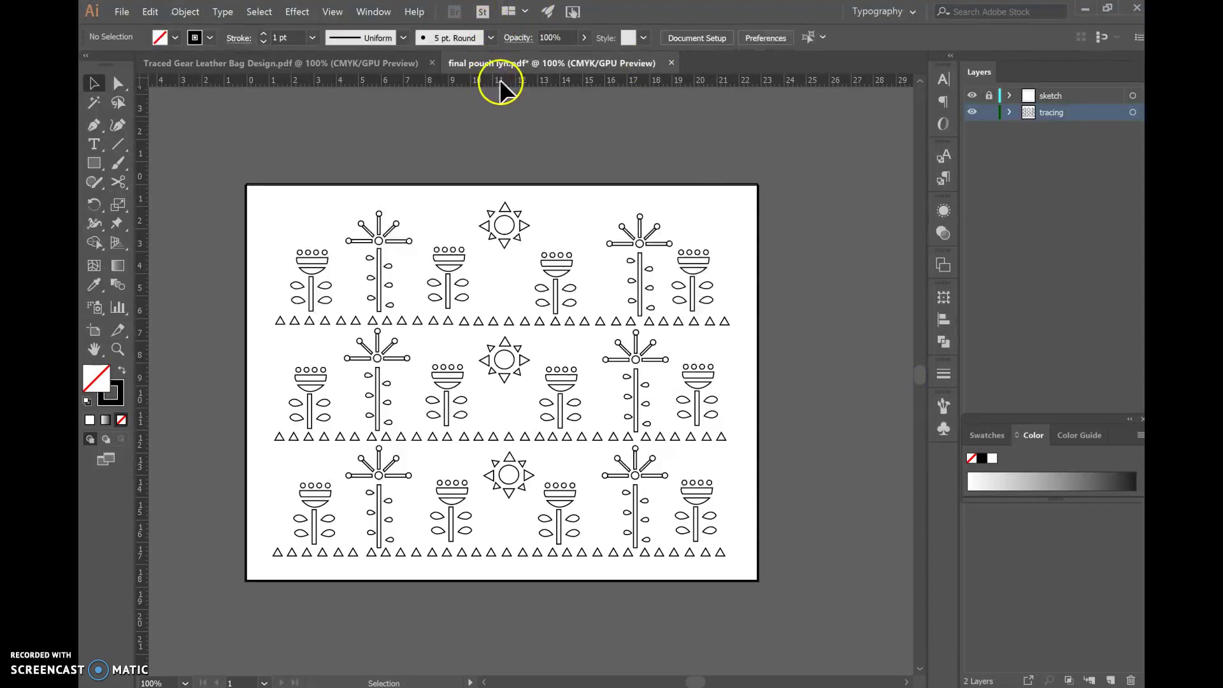
{"action": "left_click", "coordinate": [332, 11]}
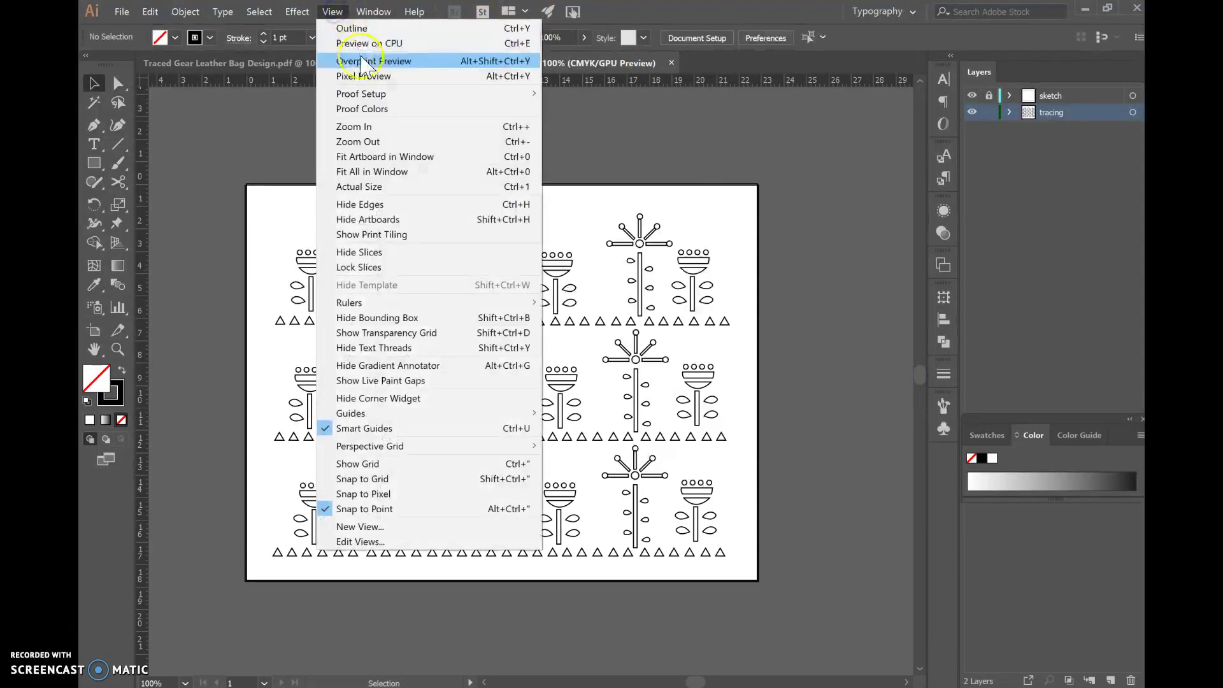
{"action": "mouse_move", "coordinate": [434, 304]}
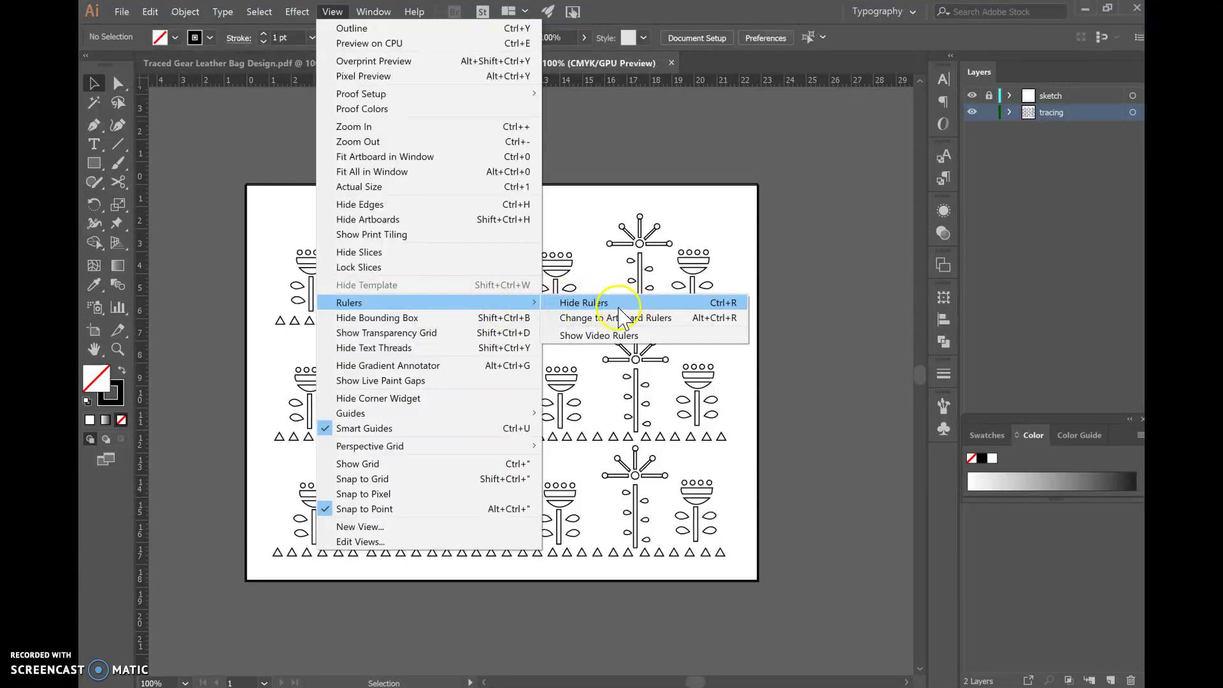
{"action": "left_click", "coordinate": [194, 249]}
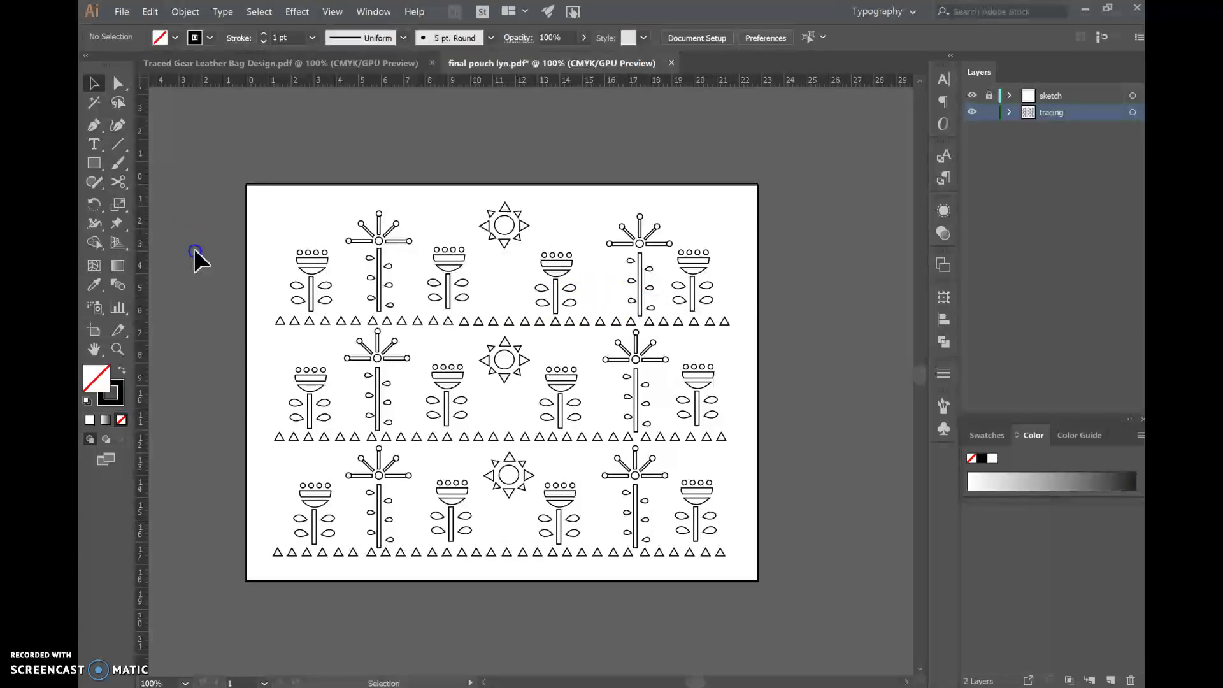
Step: At 150% zoom, place a vertical guide at the pattern's left edge and a horizontal guide at its top
{"action": "key", "text": "ctrl+plus"}
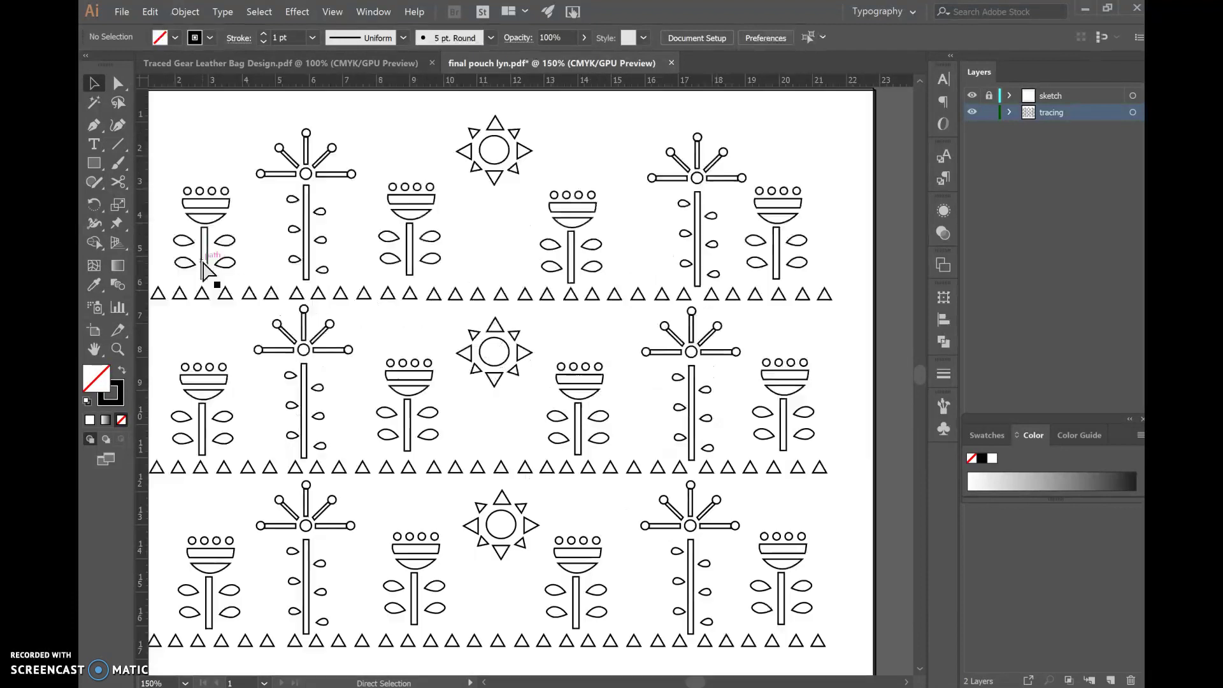
{"action": "left_click", "coordinate": [503, 668]}
{"action": "scroll", "coordinate": [573, 637], "scroll_direction": "left", "scroll_amount": 3}
{"action": "scroll", "coordinate": [573, 637], "scroll_direction": "up", "scroll_amount": 1}
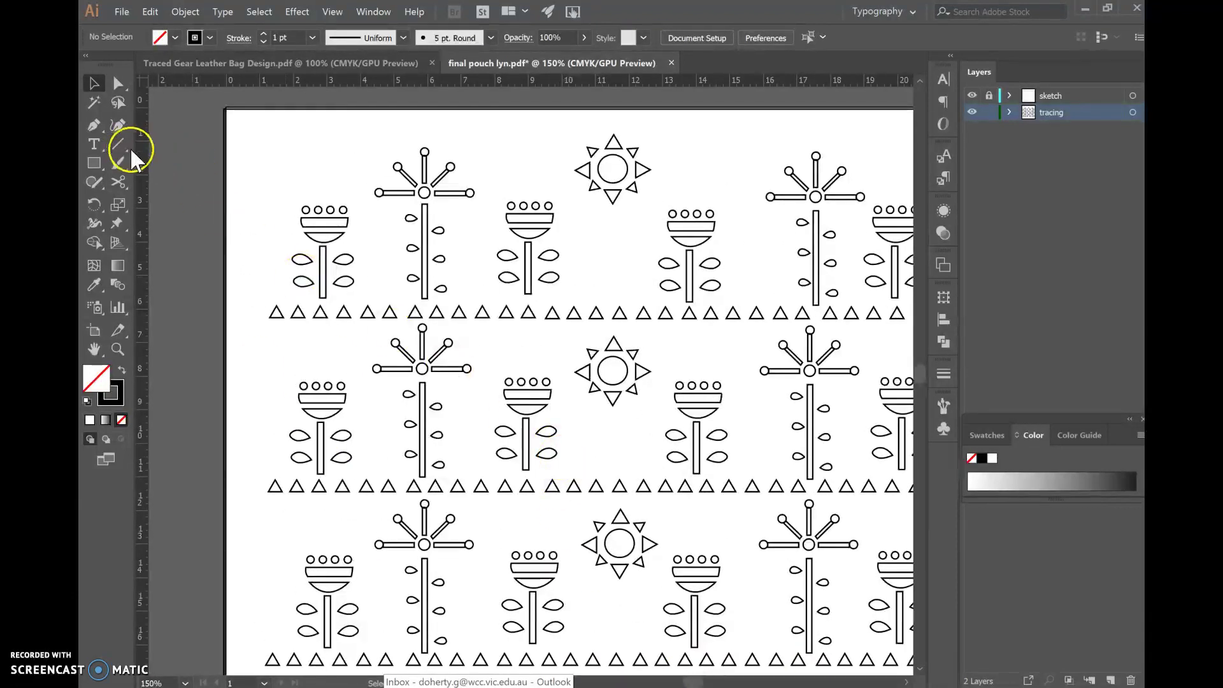
{"action": "left_click", "coordinate": [161, 151]}
{"action": "left_click_drag", "start_coordinate": [214, 155], "coordinate": [295, 167]}
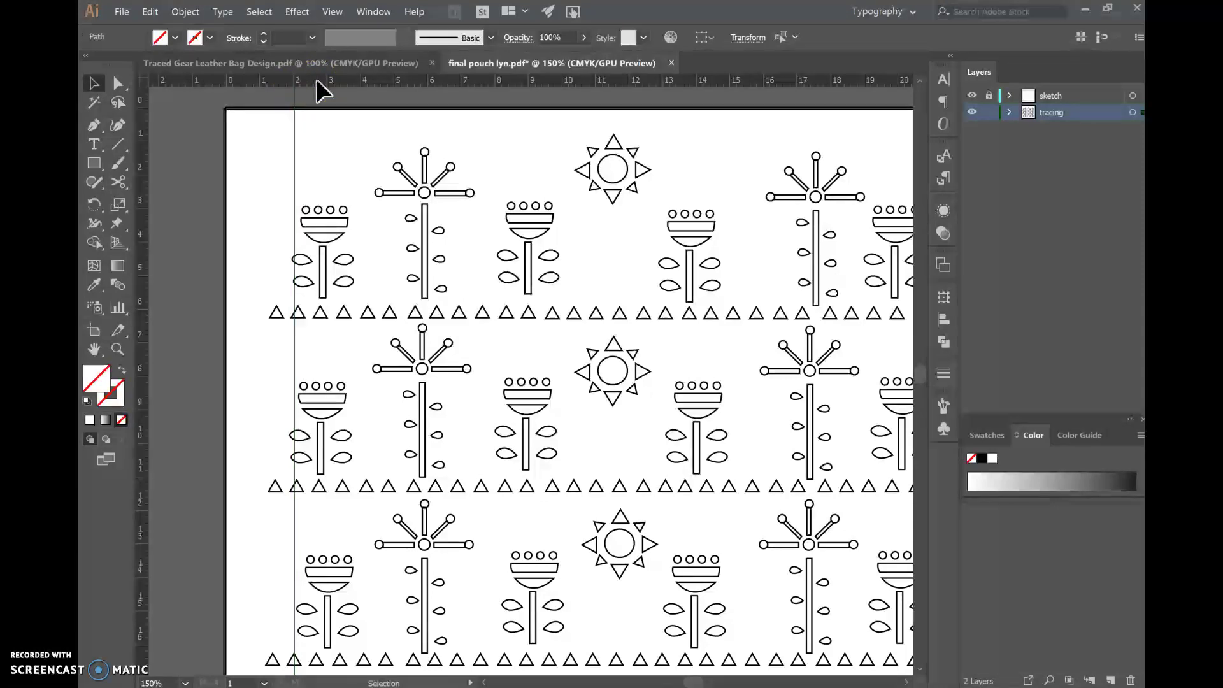
{"action": "left_click_drag", "start_coordinate": [316, 81], "coordinate": [322, 176]}
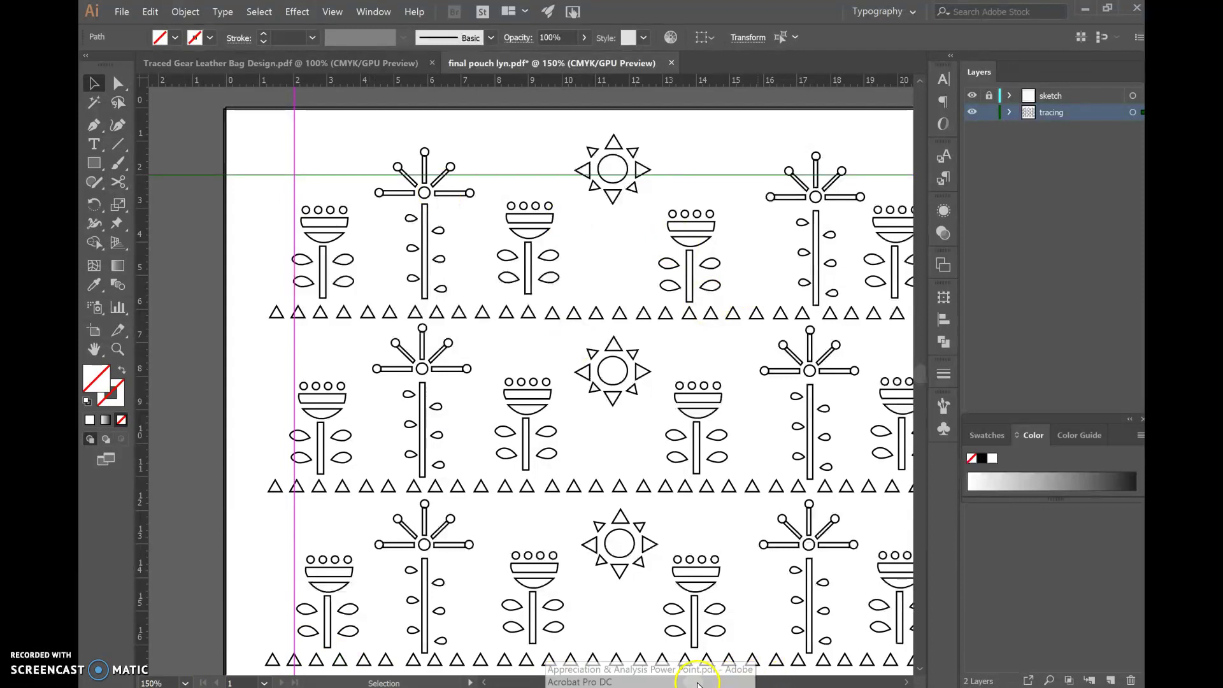
Step: Add guides at the pattern's right and bottom edges, then zoom back out to 100%
{"action": "left_click", "coordinate": [752, 682]}
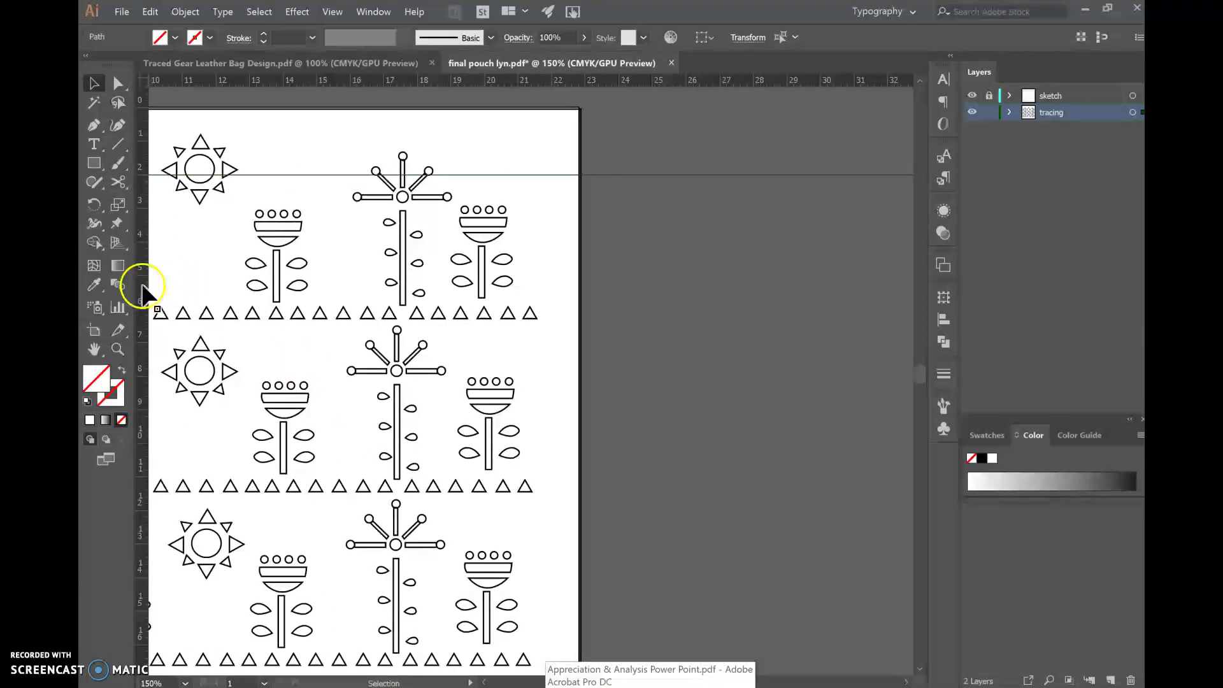
{"action": "left_click_drag", "start_coordinate": [136, 281], "coordinate": [141, 294]}
{"action": "left_click_drag", "start_coordinate": [218, 293], "coordinate": [571, 308]}
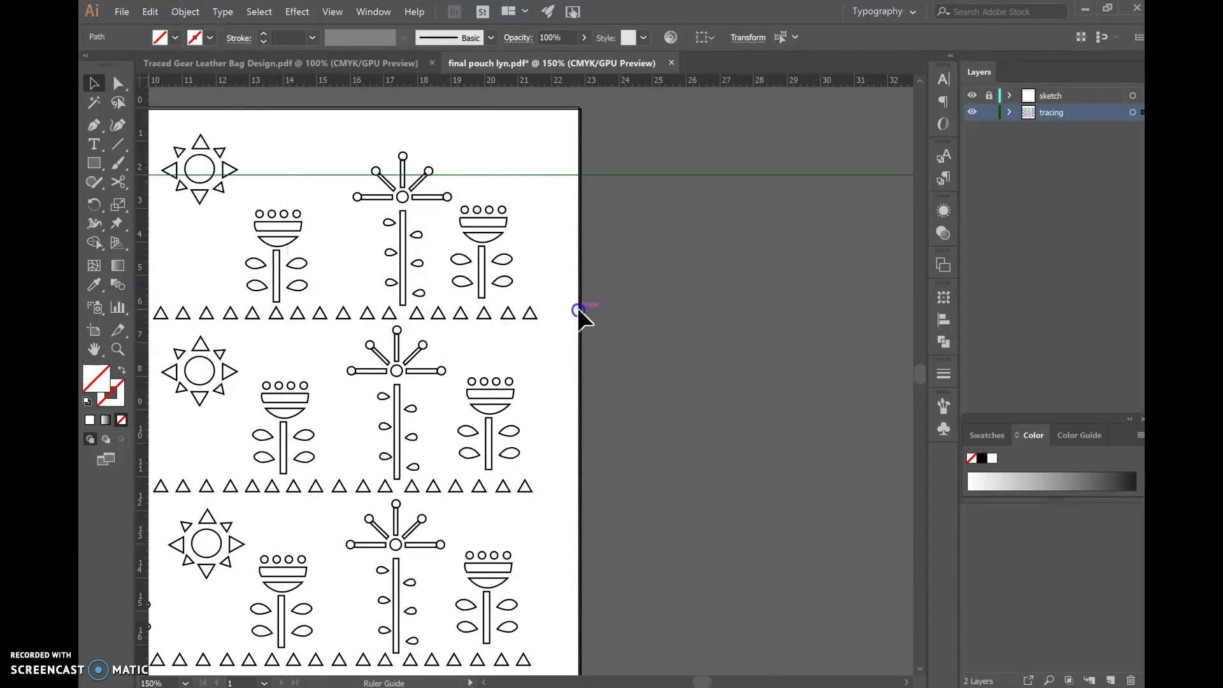
{"action": "left_click_drag", "start_coordinate": [578, 309], "coordinate": [514, 310]}
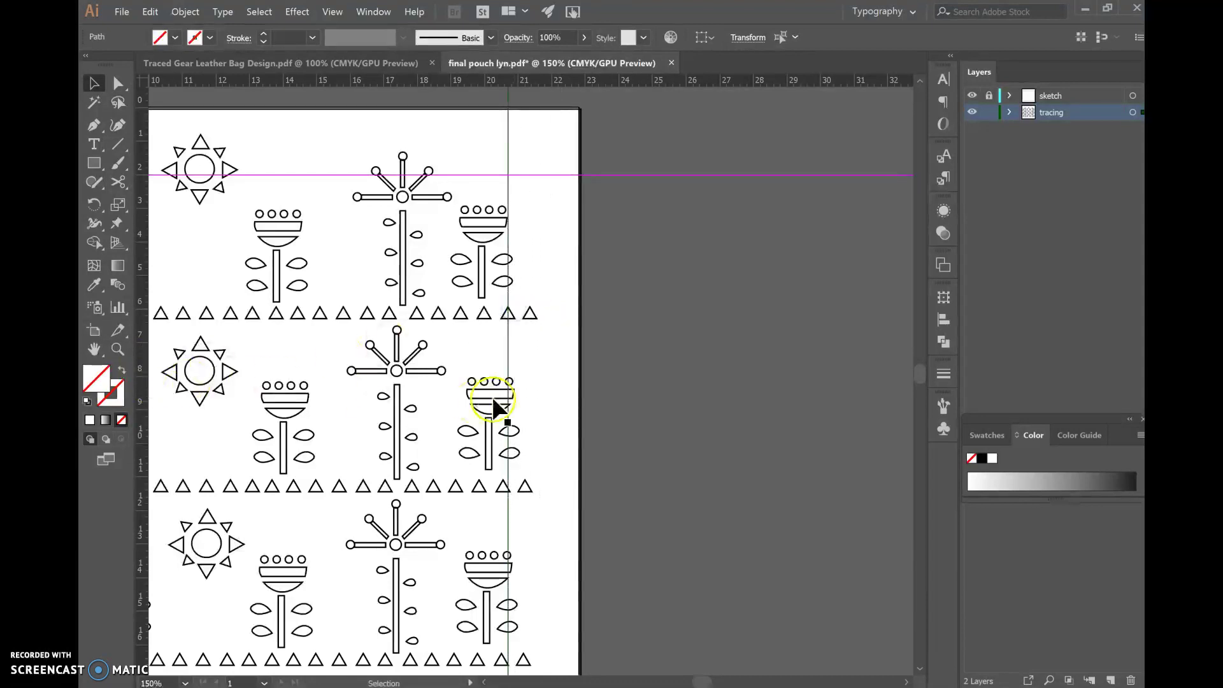
{"action": "scroll", "coordinate": [499, 390], "scroll_direction": "down", "scroll_amount": 3}
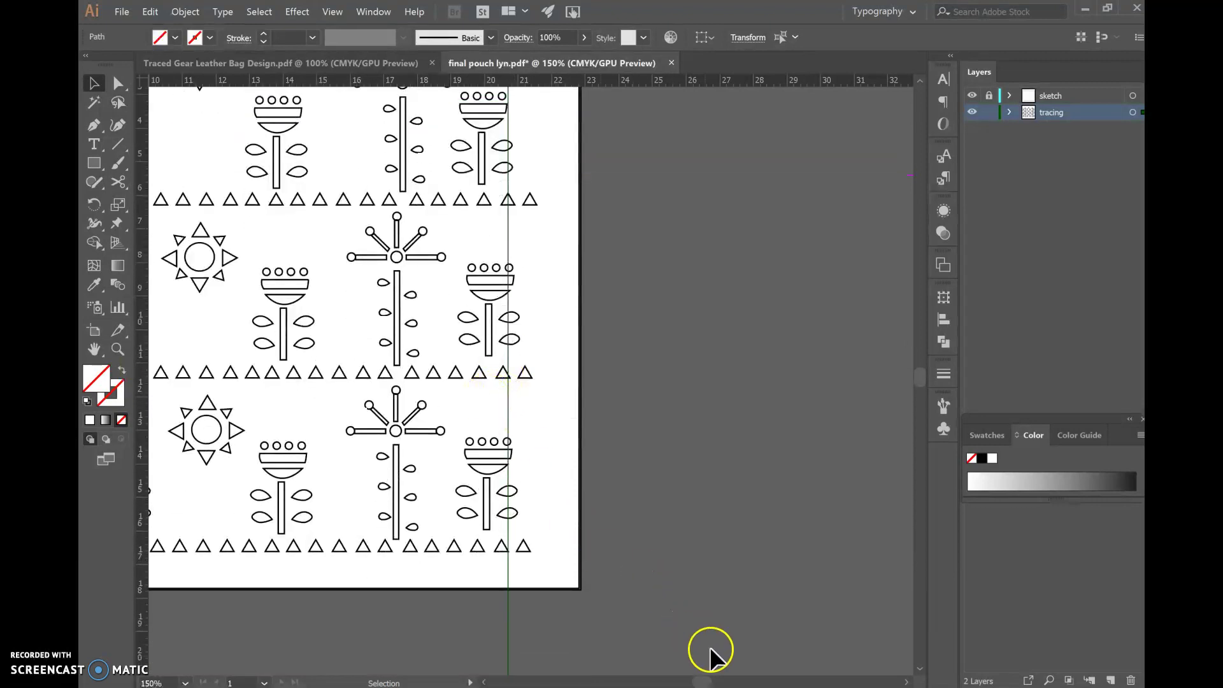
{"action": "left_click_drag", "start_coordinate": [703, 681], "coordinate": [691, 681]}
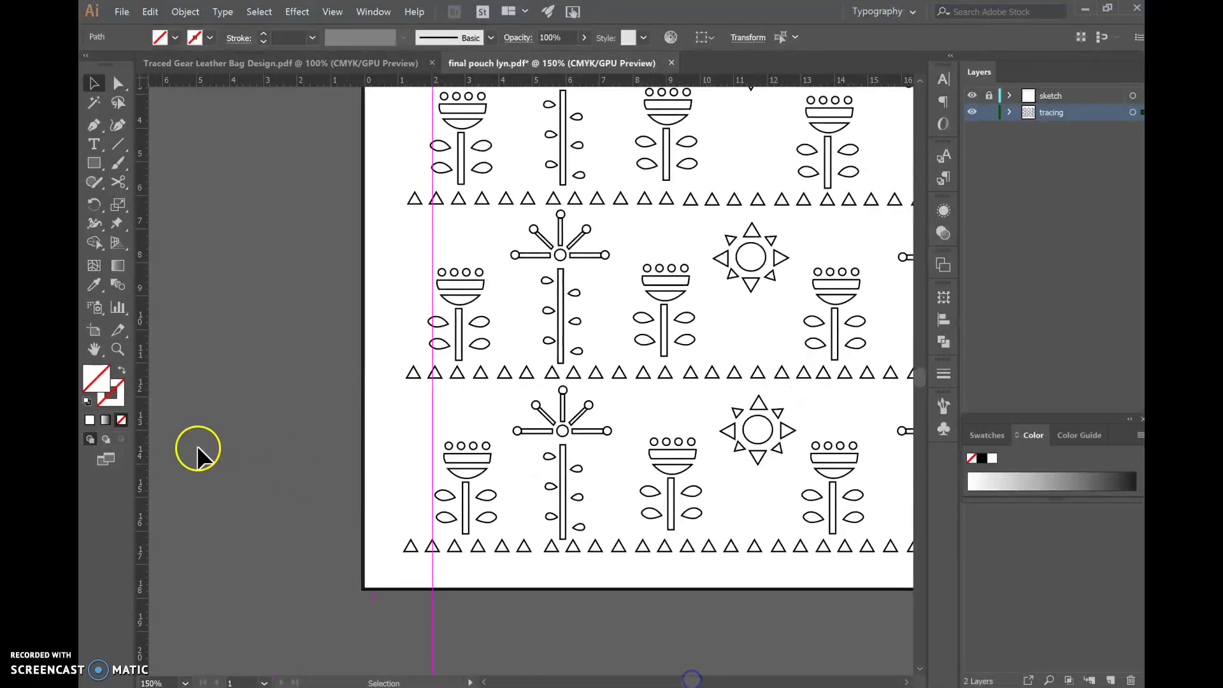
{"action": "left_click_drag", "start_coordinate": [520, 82], "coordinate": [447, 518]}
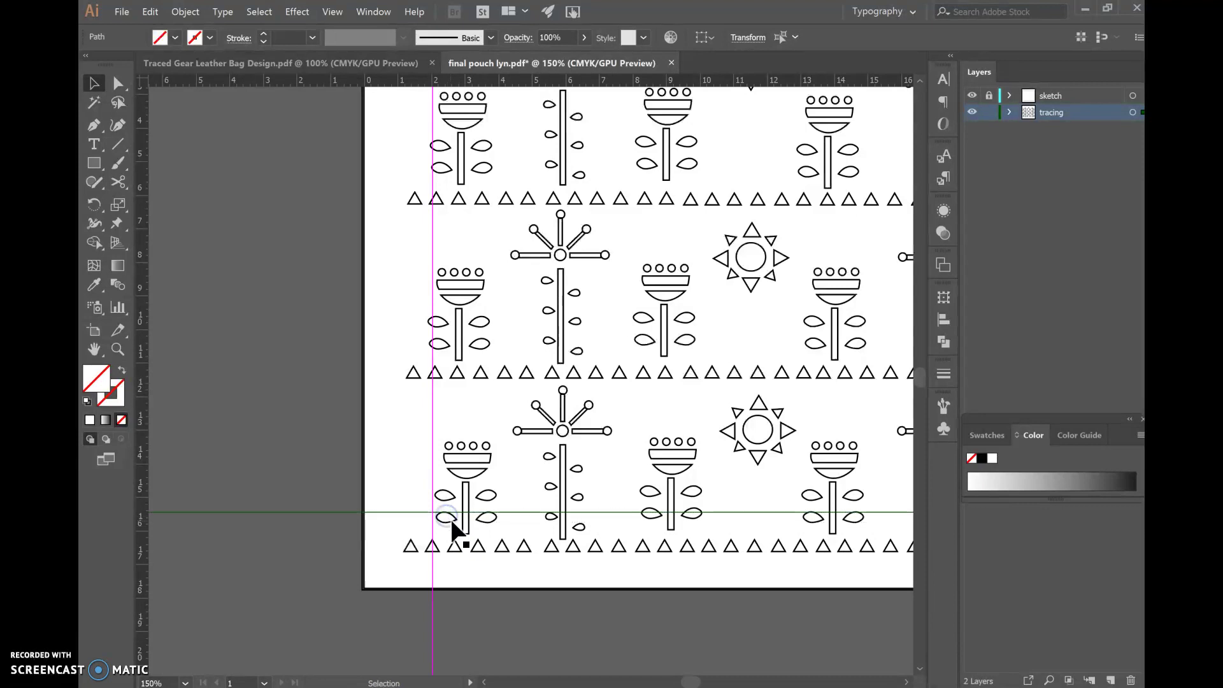
{"action": "left_click", "coordinate": [644, 614]}
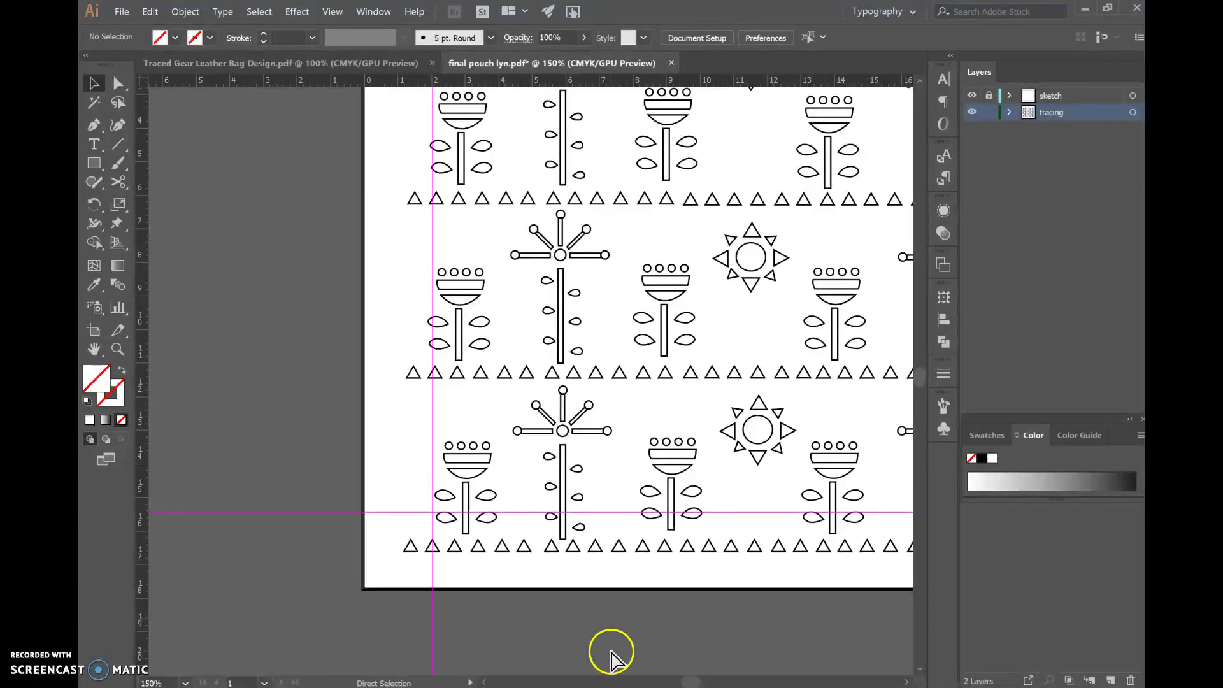
{"action": "key", "text": "ctrl+minus"}
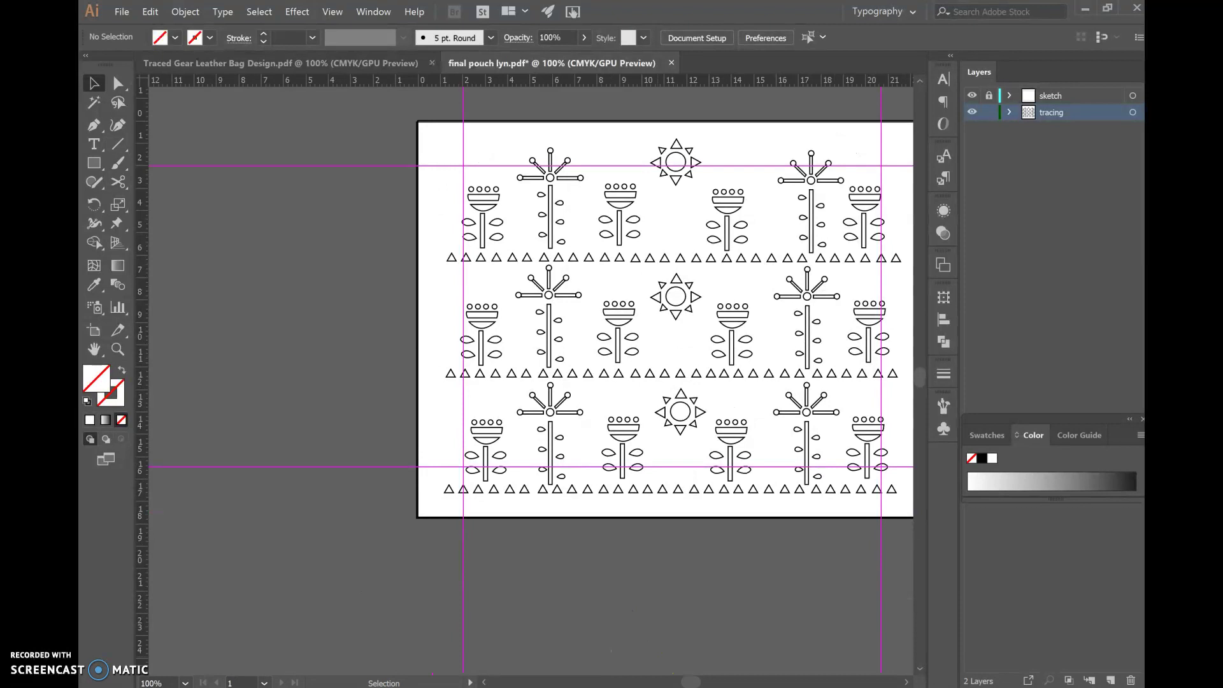
Step: Ungroup the triangle row on the right of the pattern
{"action": "left_click_drag", "start_coordinate": [690, 682], "coordinate": [695, 681]}
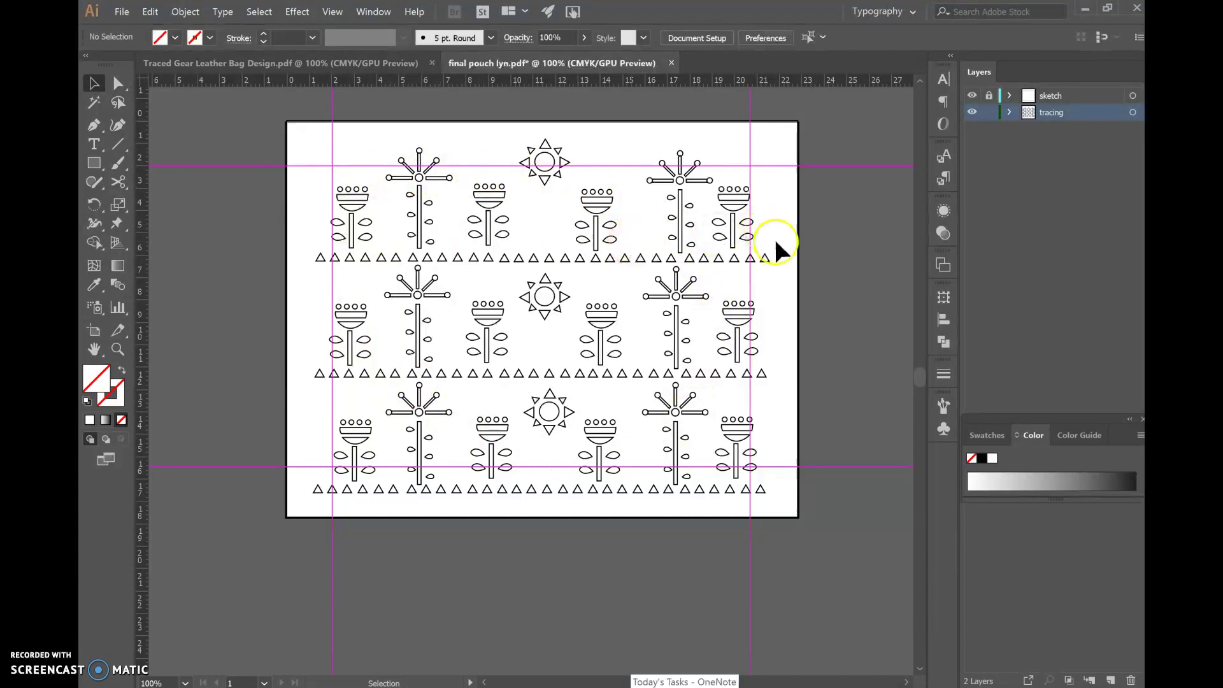
{"action": "left_click", "coordinate": [763, 258]}
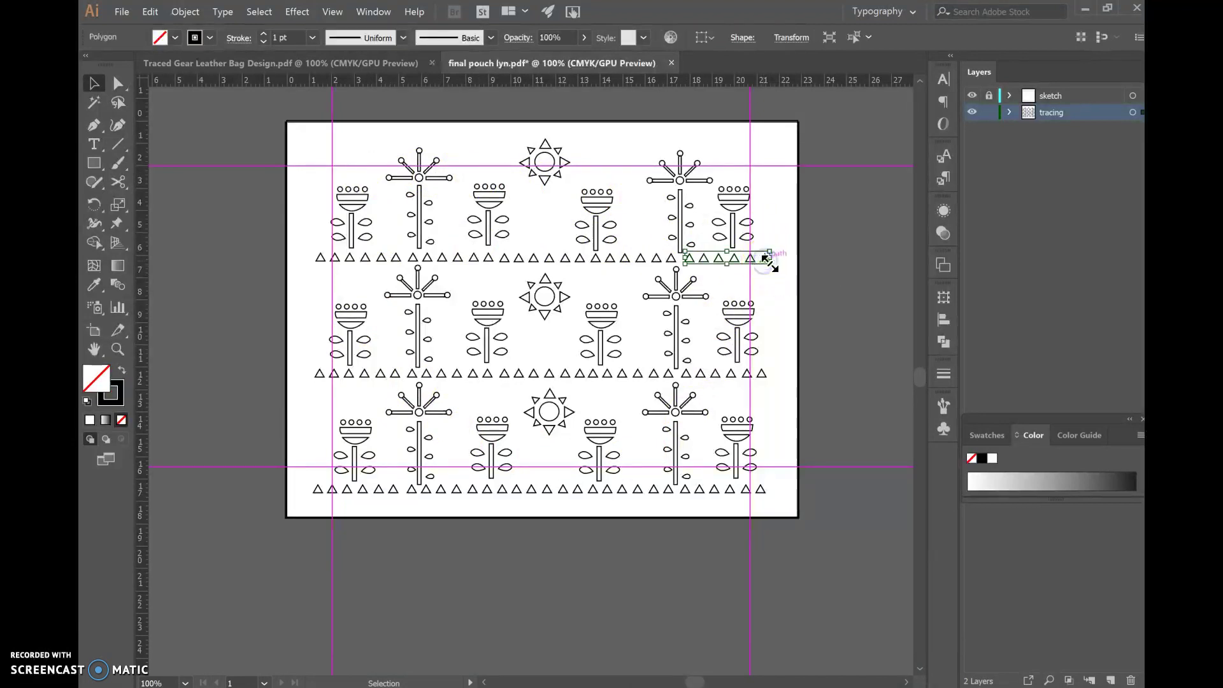
{"action": "right_click", "coordinate": [763, 255]}
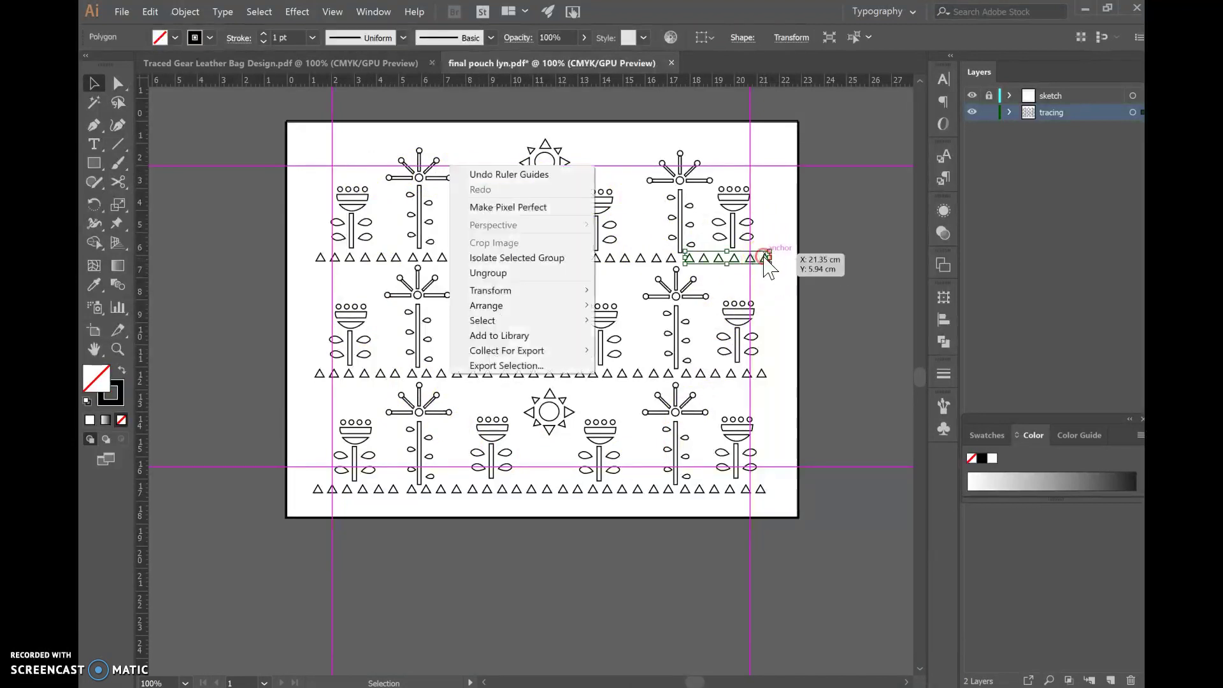
{"action": "left_click", "coordinate": [547, 272]}
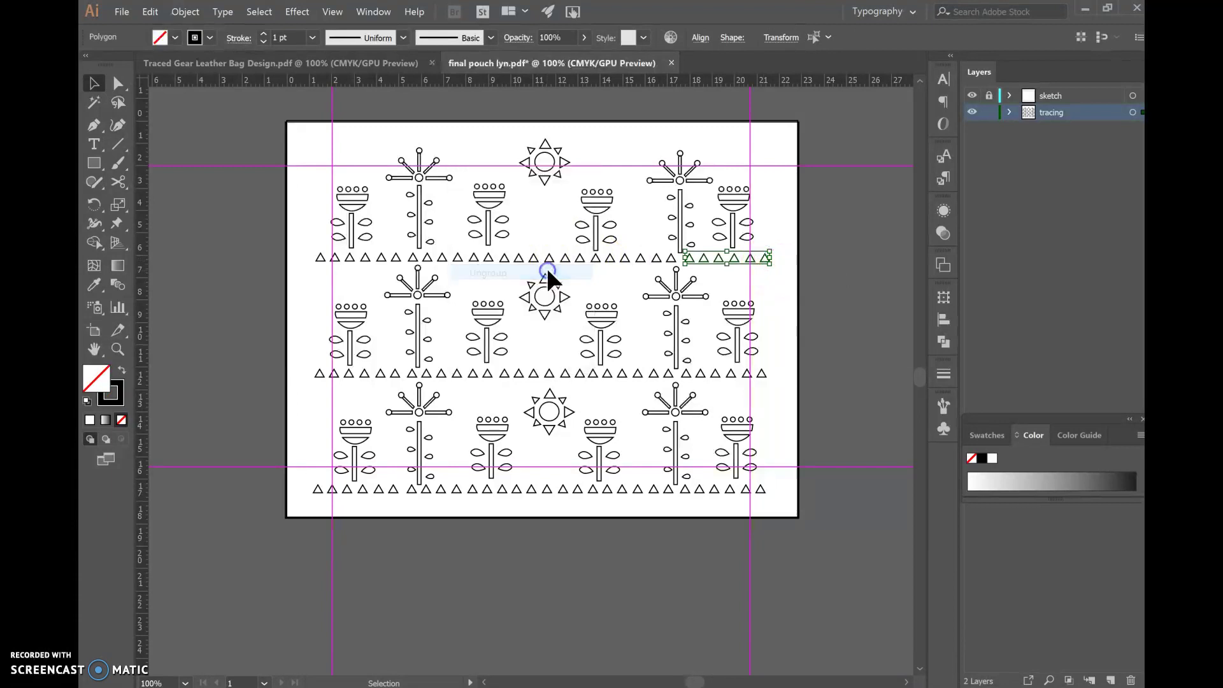
{"action": "right_click", "coordinate": [760, 258]}
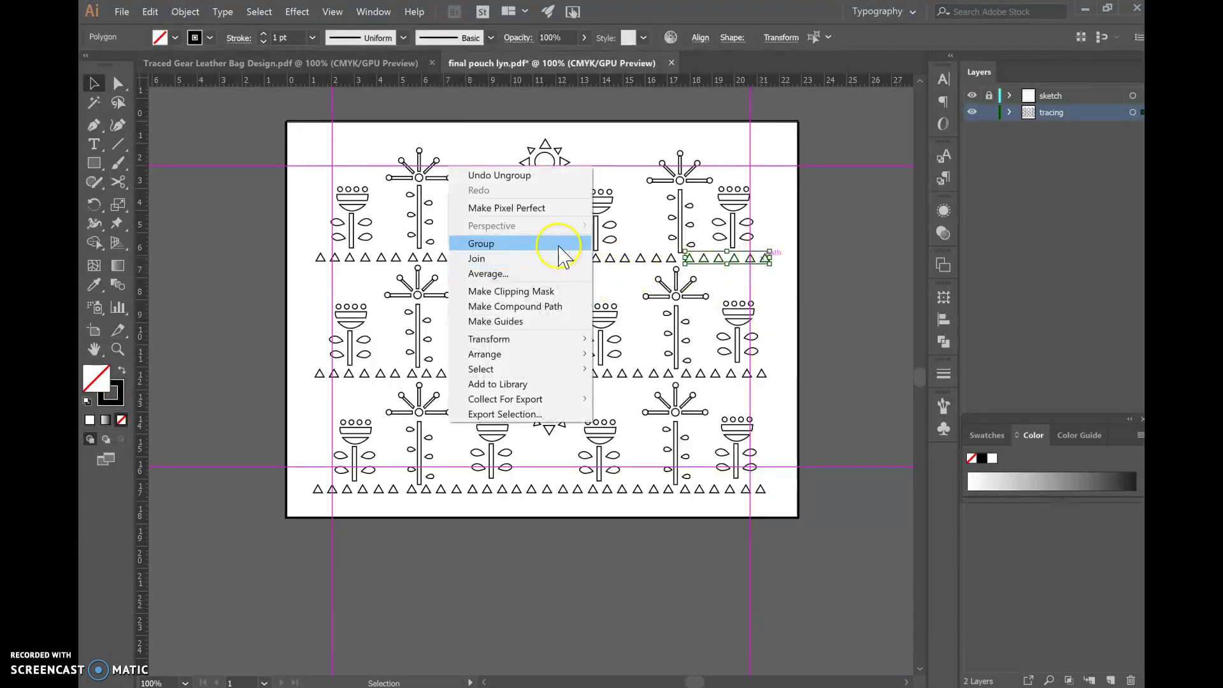
{"action": "left_click", "coordinate": [767, 254]}
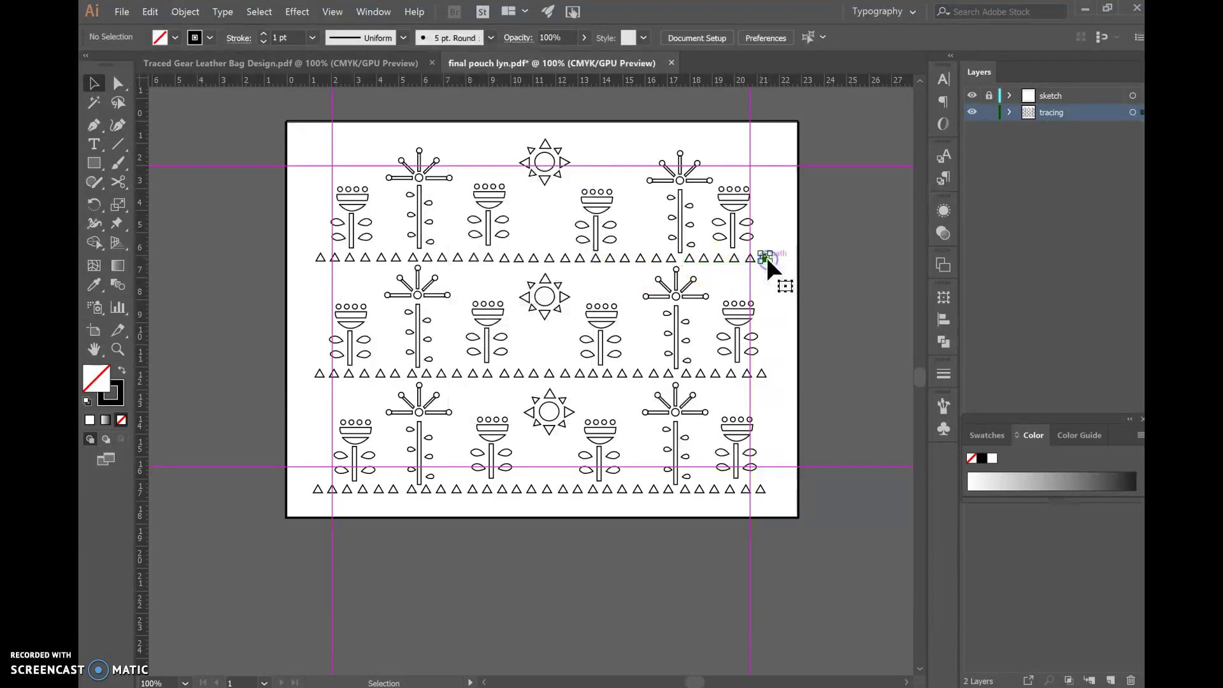
Step: Undo to restore the missing triangle at the top row's right end, then marquee-select all the artwork
{"action": "left_click", "coordinate": [757, 218]}
{"action": "key", "text": "ctrl+z"}
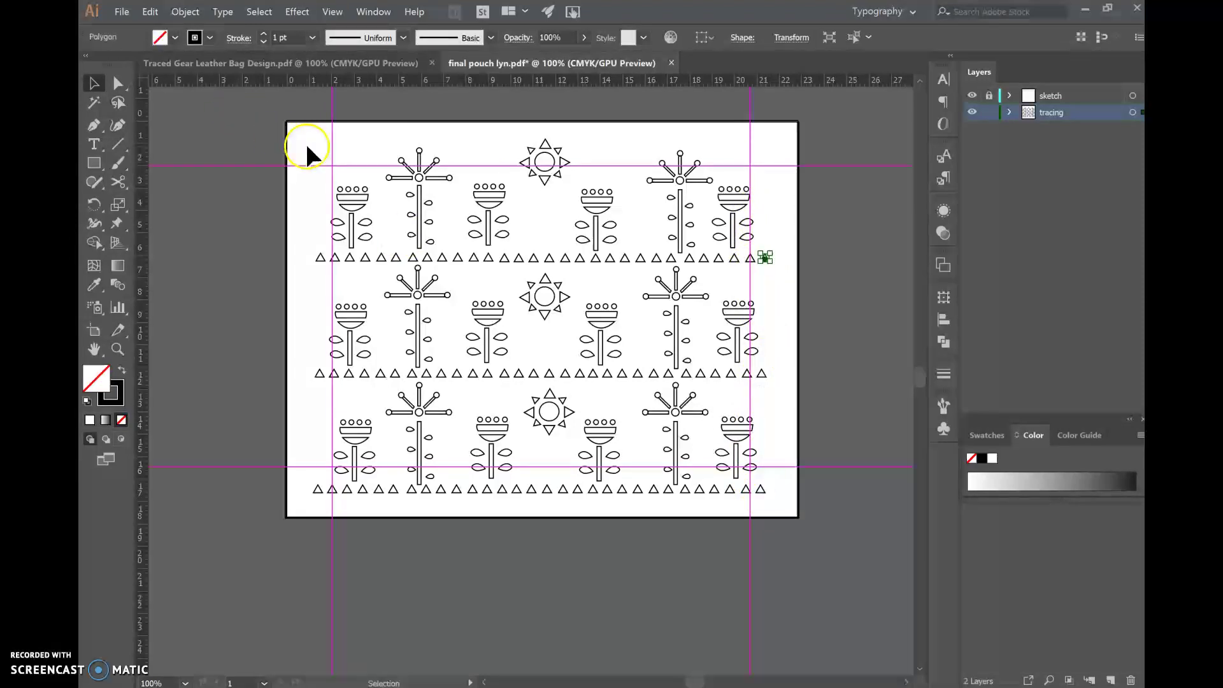
{"action": "left_click", "coordinate": [306, 147]}
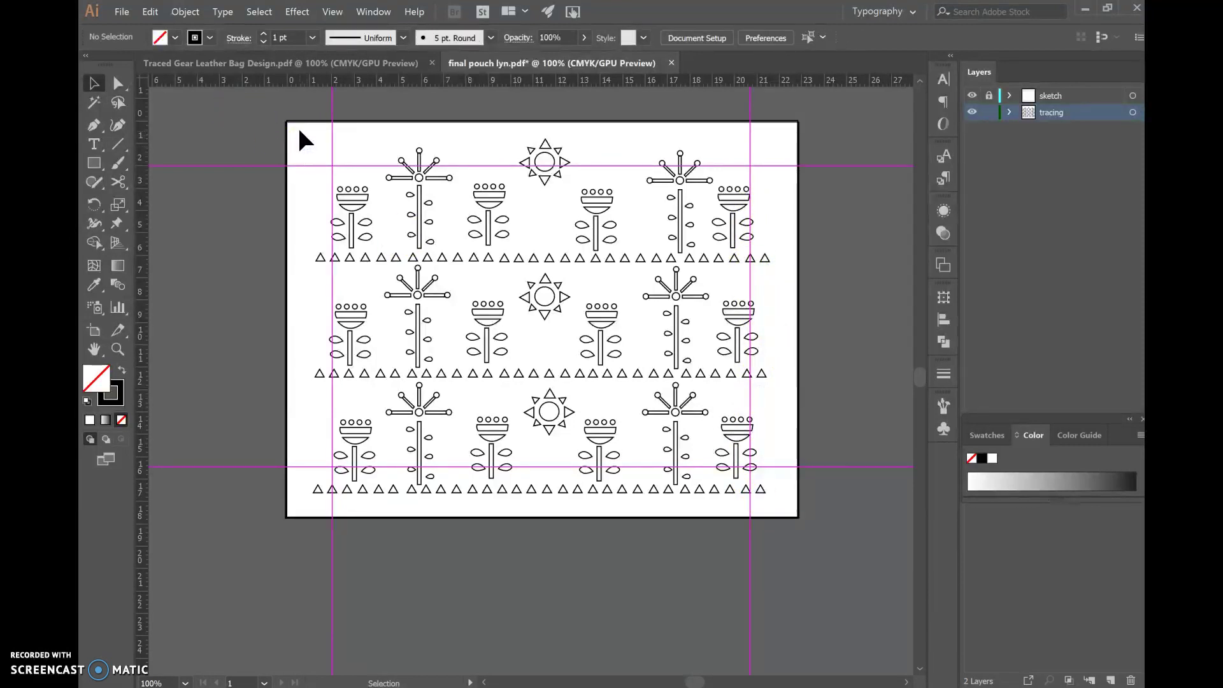
{"action": "left_click", "coordinate": [287, 119]}
{"action": "left_click_drag", "start_coordinate": [751, 445], "coordinate": [794, 525]}
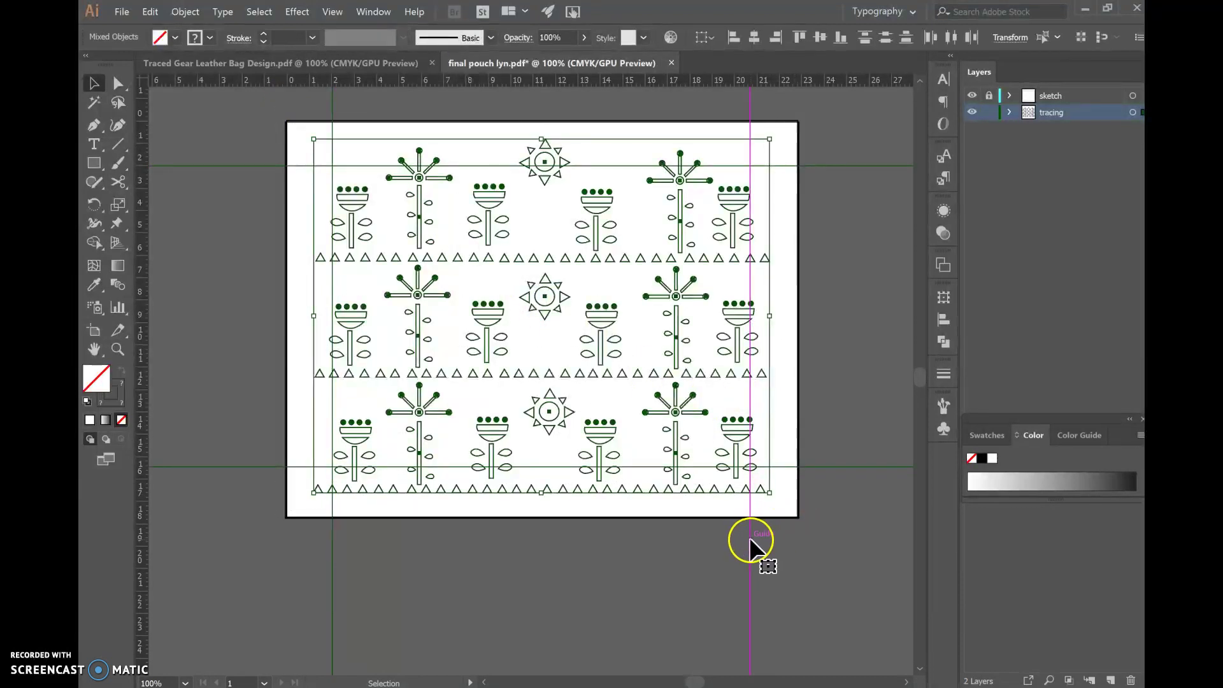
Step: Deselect the artwork and apply View > Guides > Lock Guides to fix the four guides
{"action": "left_click", "coordinate": [820, 521]}
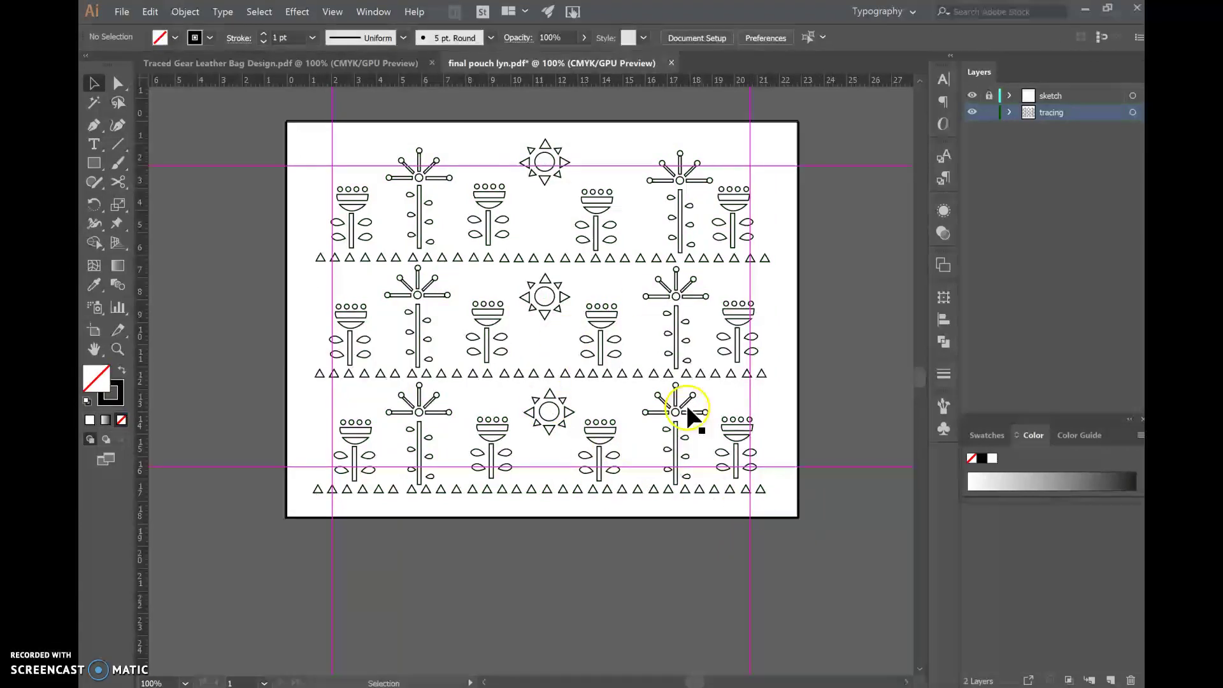
{"action": "left_click", "coordinate": [334, 11]}
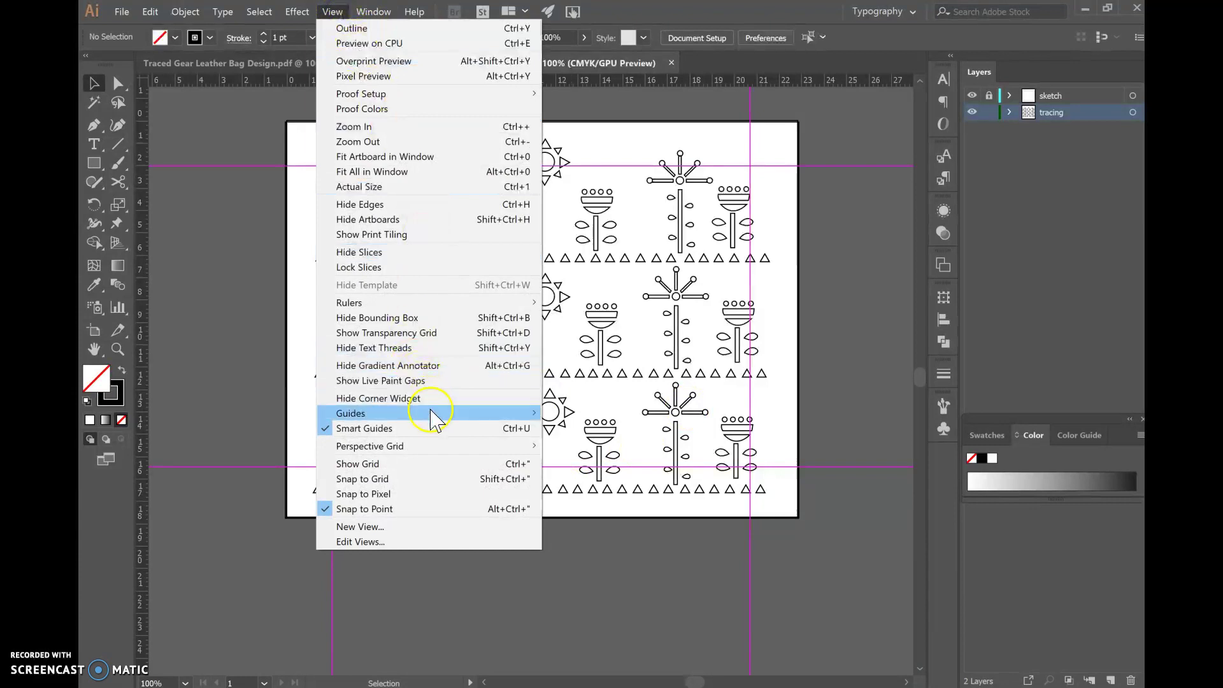
{"action": "mouse_move", "coordinate": [435, 420]}
{"action": "left_click", "coordinate": [566, 429]}
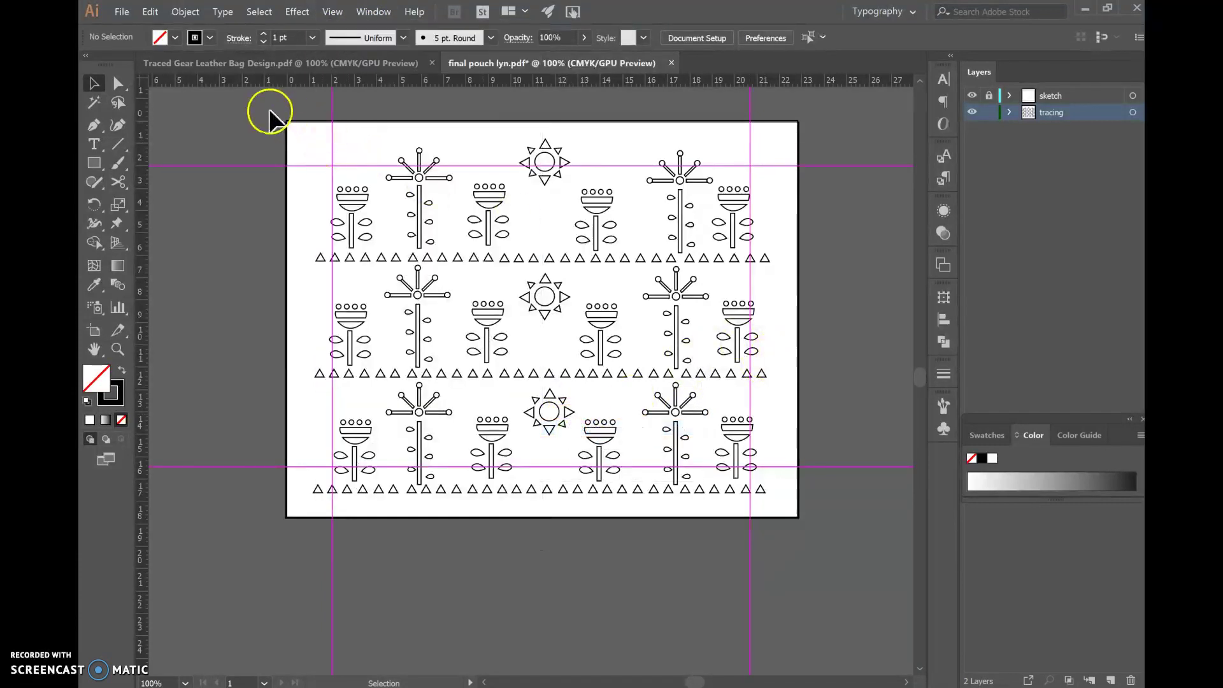
Step: Scale the selected flower pattern down by a corner handle and centre it between the four guides
{"action": "left_click_drag", "start_coordinate": [273, 105], "coordinate": [797, 532]}
{"action": "left_click_drag", "start_coordinate": [769, 493], "coordinate": [740, 468]}
{"action": "left_click_drag", "start_coordinate": [656, 425], "coordinate": [671, 423]}
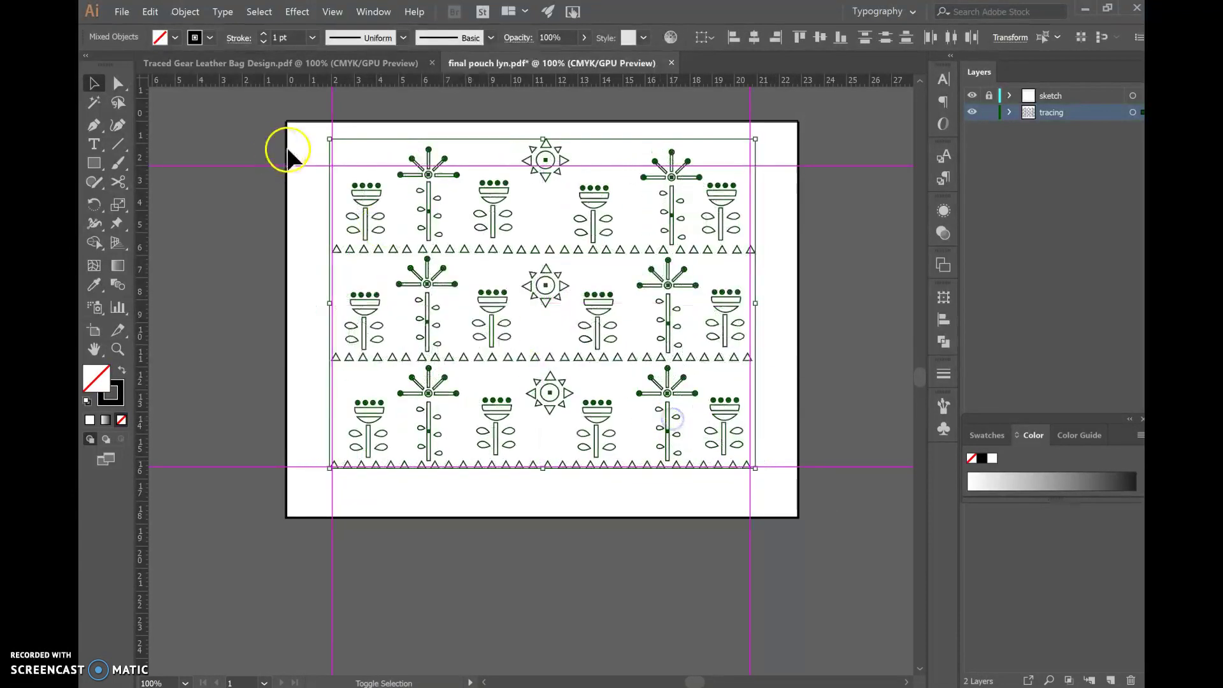
{"action": "left_click_drag", "start_coordinate": [330, 138], "coordinate": [344, 166]}
{"action": "left_click_drag", "start_coordinate": [399, 236], "coordinate": [374, 246]}
{"action": "left_click", "coordinate": [590, 523]}
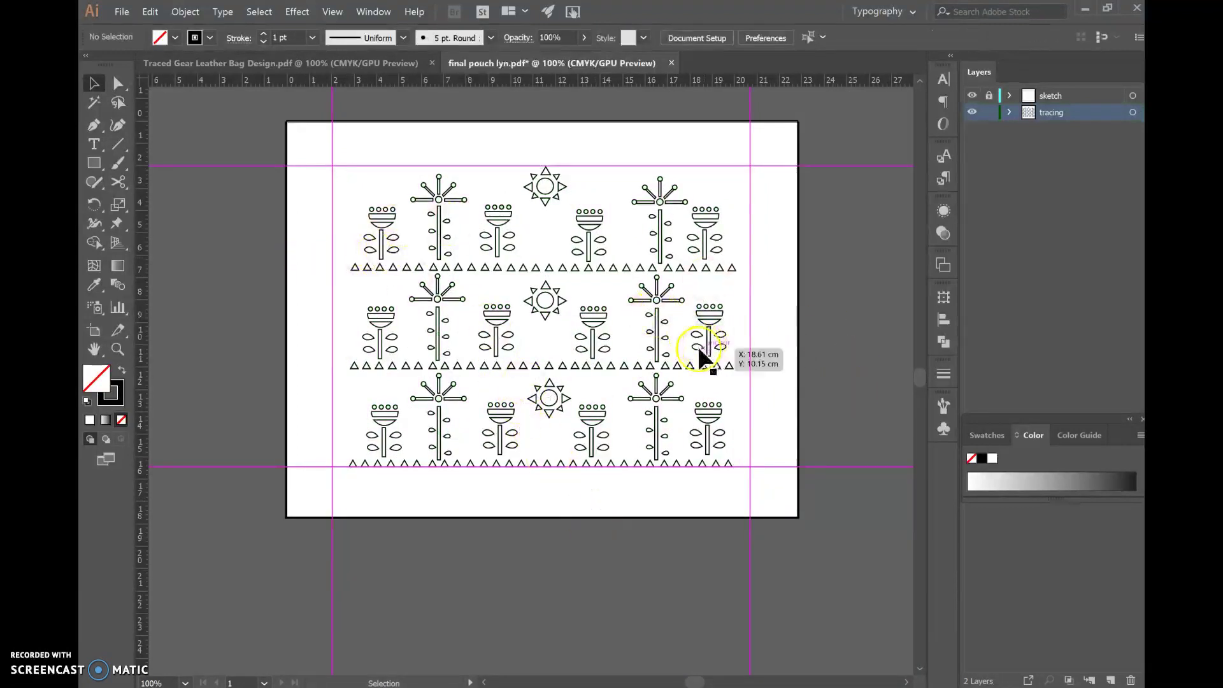
{"action": "key", "text": "ctrl+plus"}
{"action": "key", "text": "ctrl+plus"}
{"action": "key", "text": "ctrl+plus"}
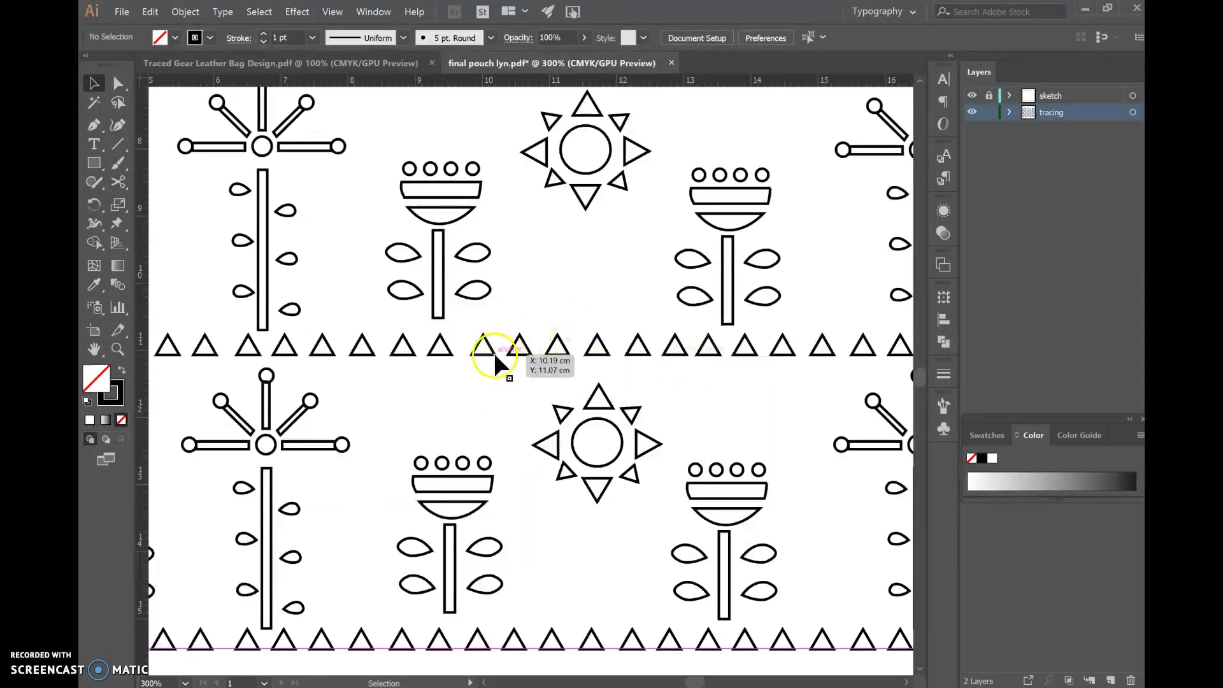
{"action": "left_click", "coordinate": [514, 352]}
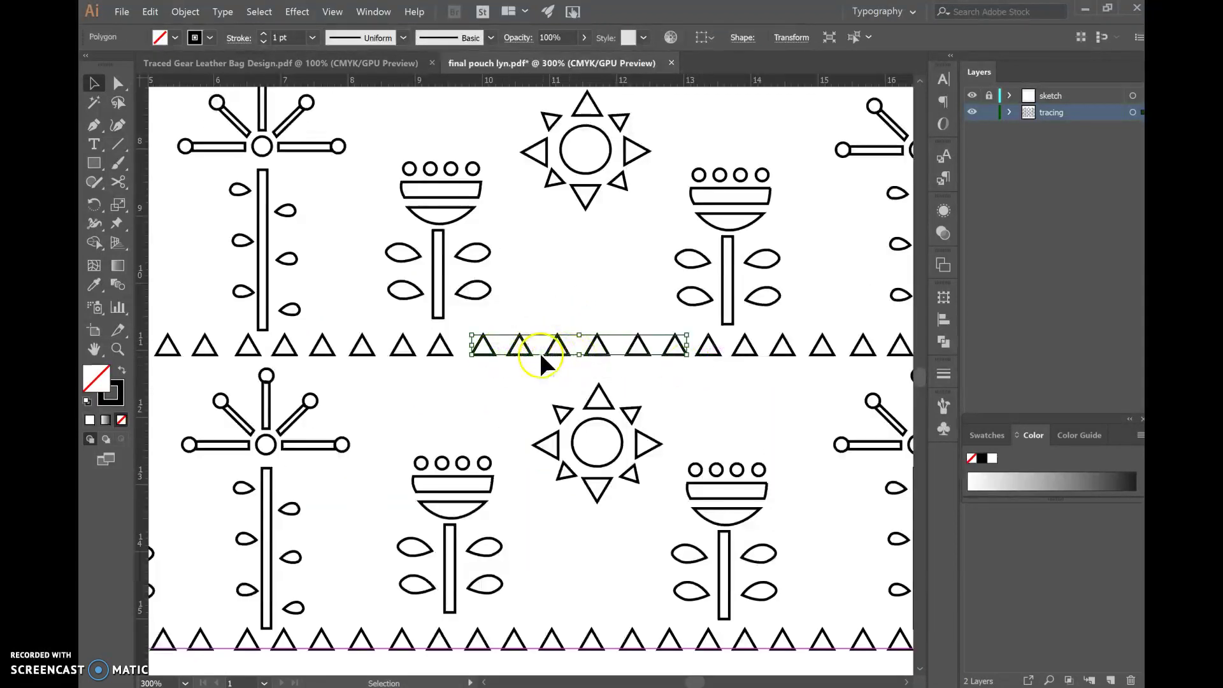
{"action": "left_click", "coordinate": [537, 374]}
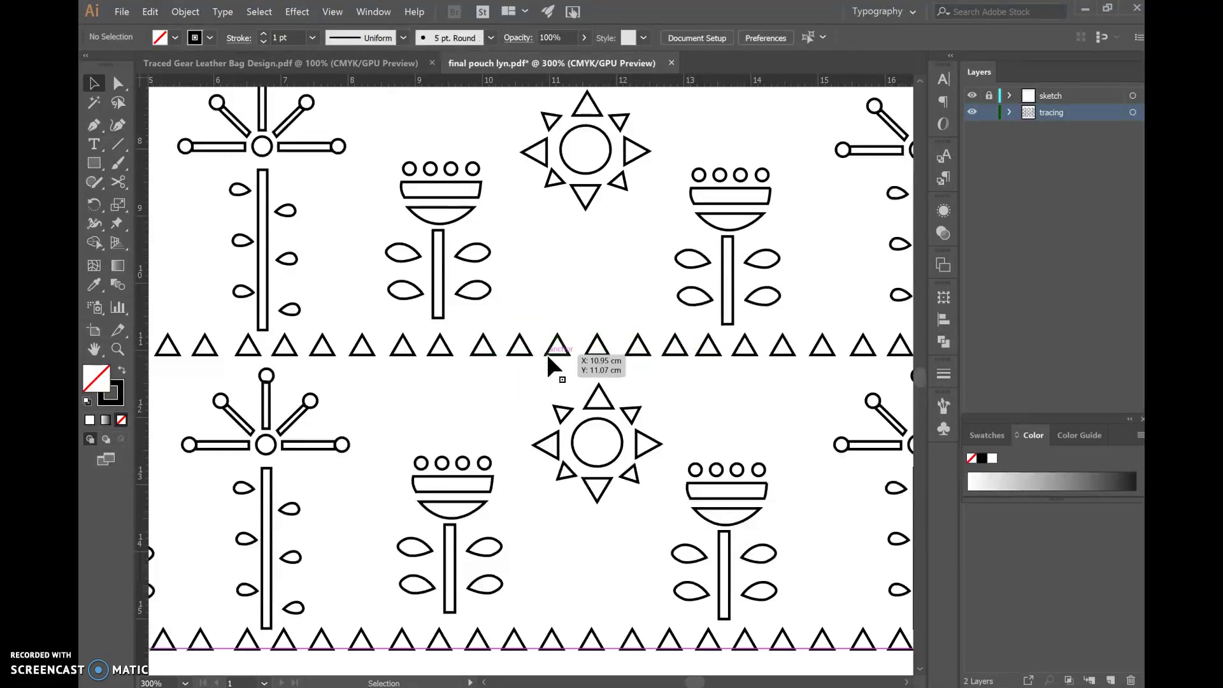
{"action": "key", "text": "ctrl+minus"}
{"action": "key", "text": "ctrl+minus"}
{"action": "key", "text": "ctrl+minus"}
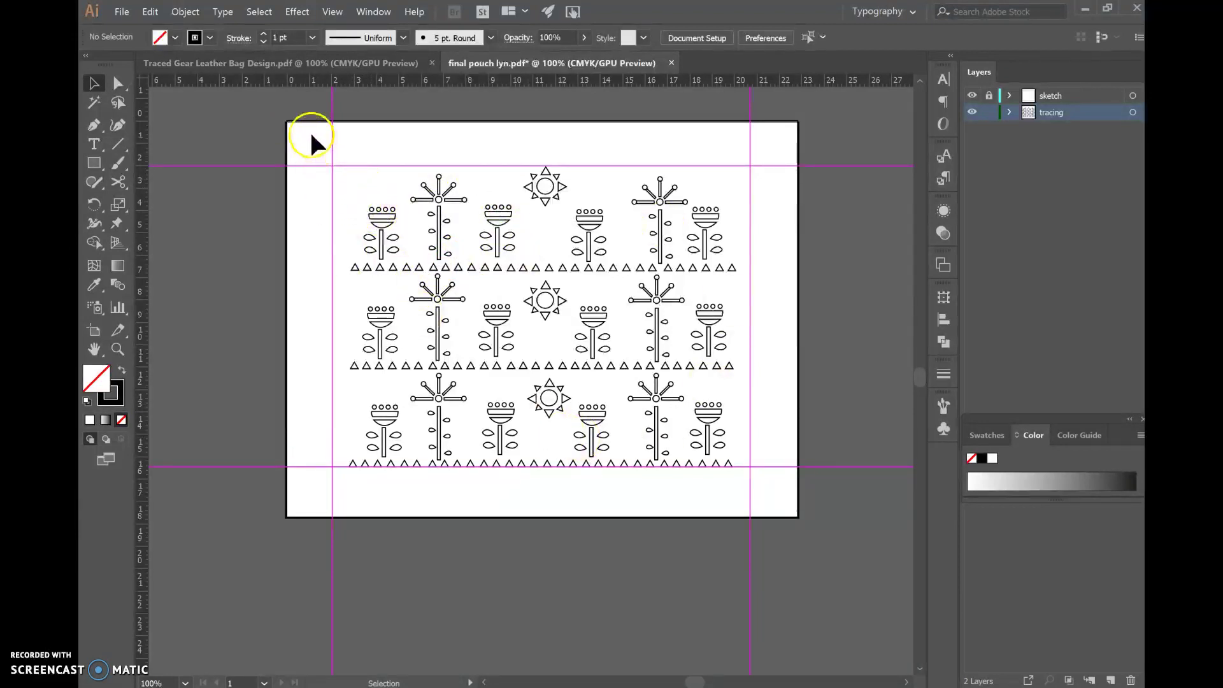
{"action": "left_click_drag", "start_coordinate": [309, 130], "coordinate": [783, 503]}
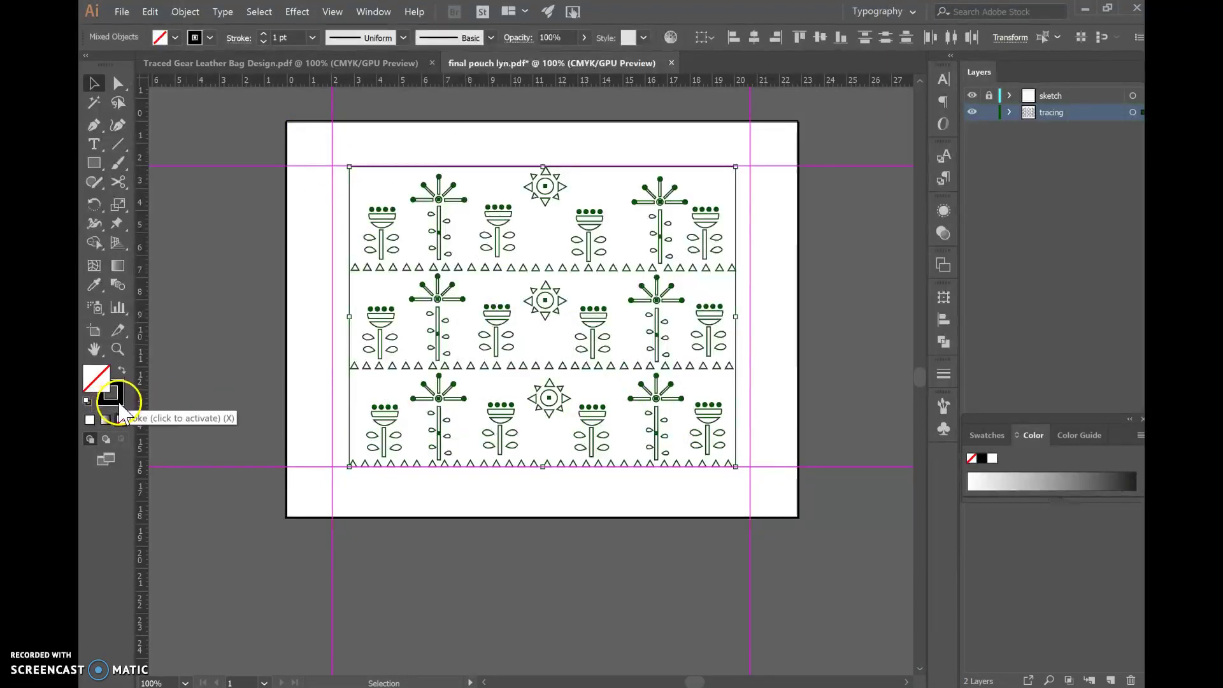
{"action": "left_click", "coordinate": [121, 372]}
{"action": "left_click", "coordinate": [540, 398]}
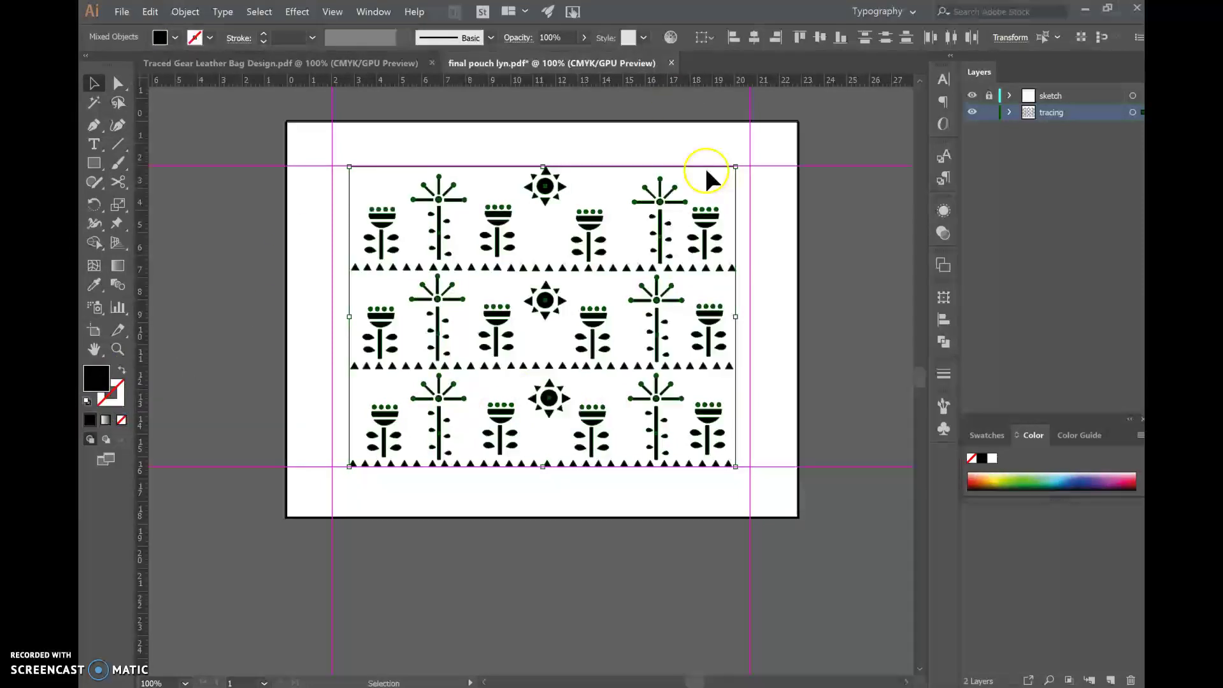
{"action": "left_click", "coordinate": [122, 371]}
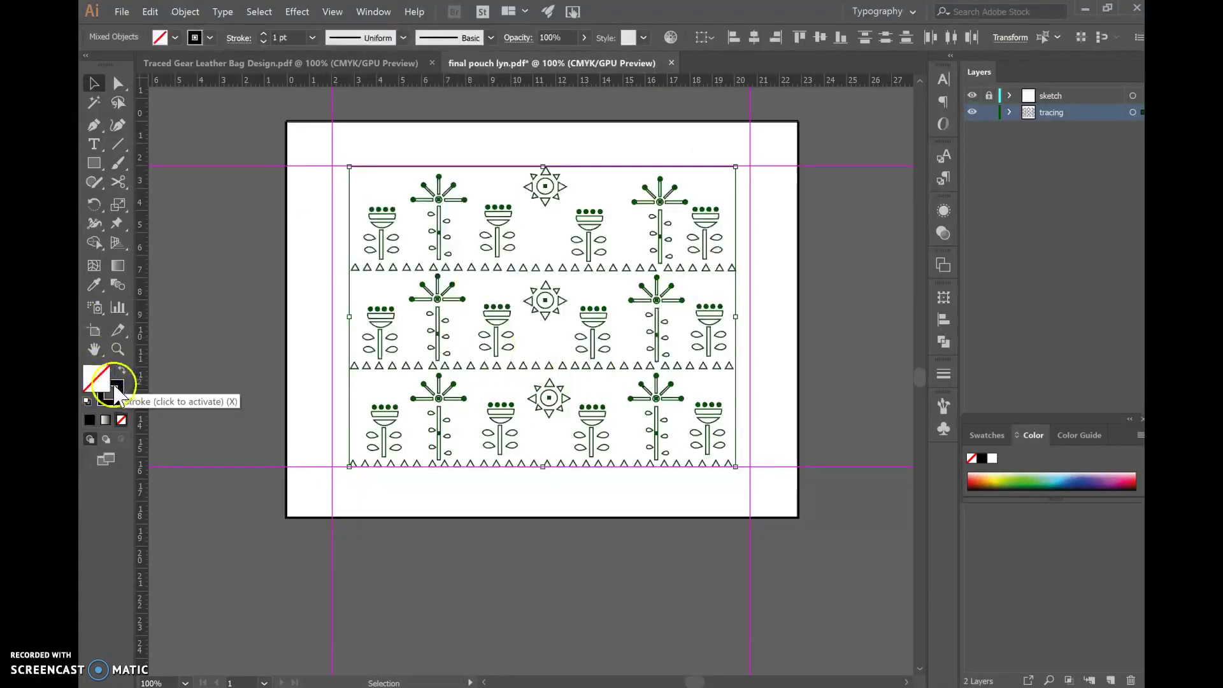
{"action": "left_click", "coordinate": [111, 376]}
{"action": "left_click", "coordinate": [507, 500]}
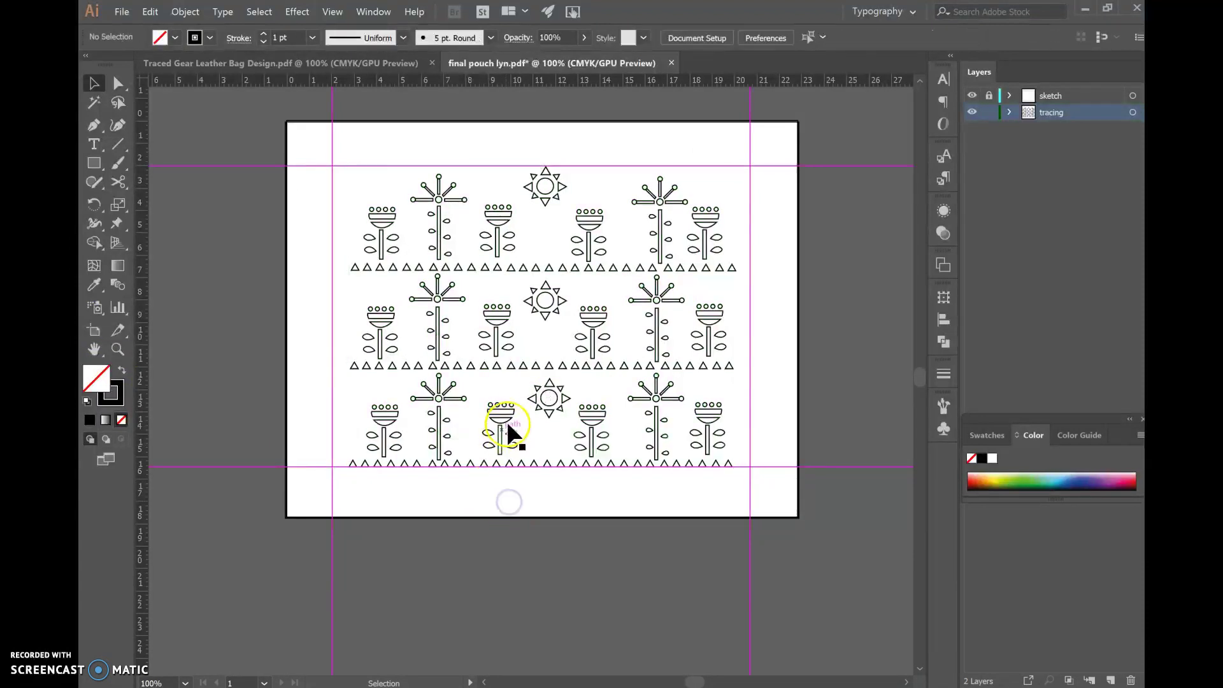
{"action": "key", "text": "ctrl+plus"}
{"action": "key", "text": "ctrl+plus"}
{"action": "key", "text": "ctrl+plus"}
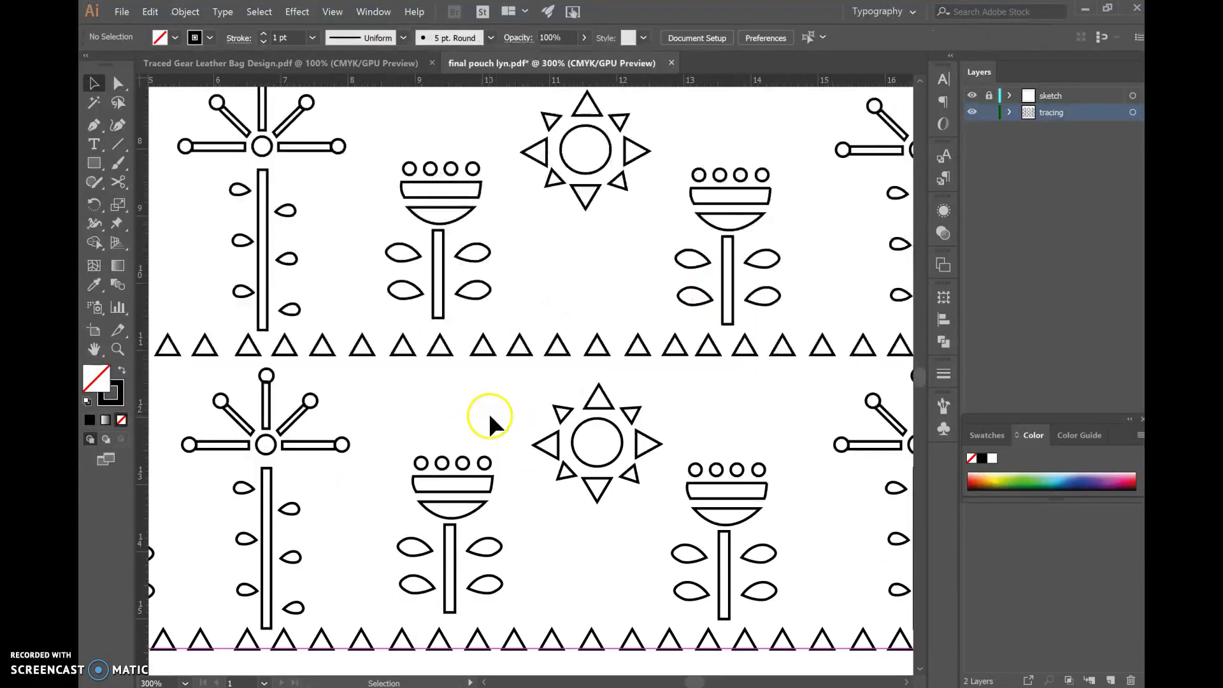
{"action": "left_click", "coordinate": [484, 351]}
{"action": "left_click", "coordinate": [472, 299]}
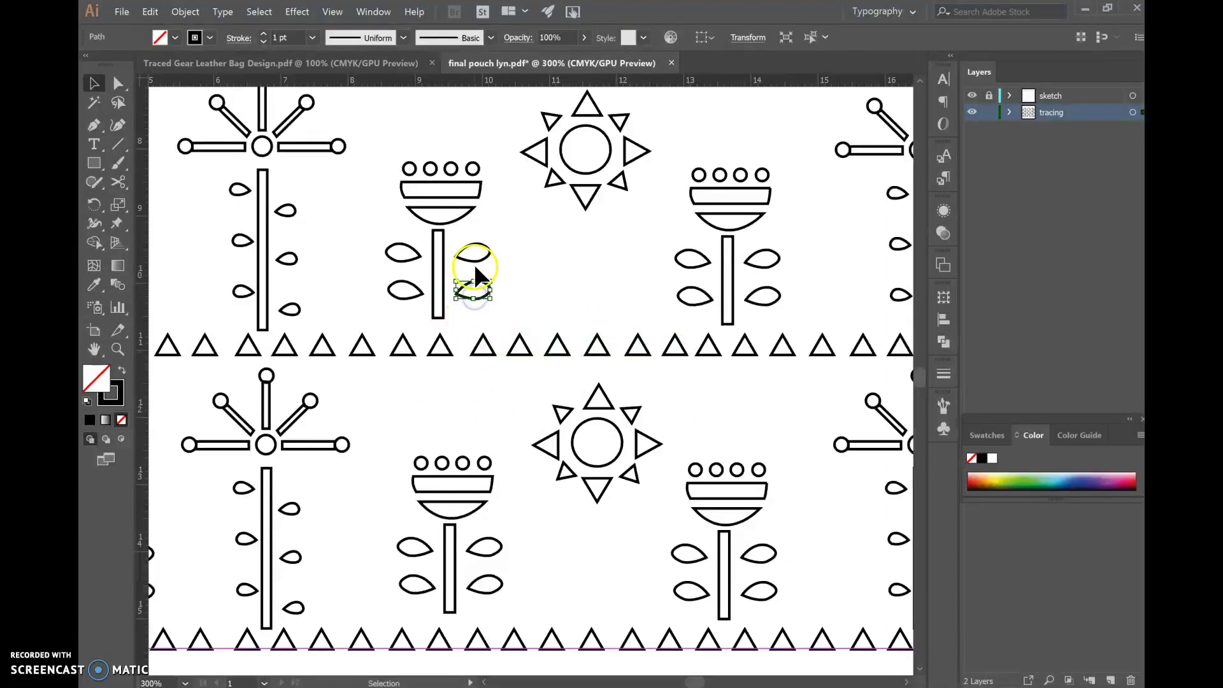
{"action": "left_click_drag", "start_coordinate": [478, 258], "coordinate": [454, 211]}
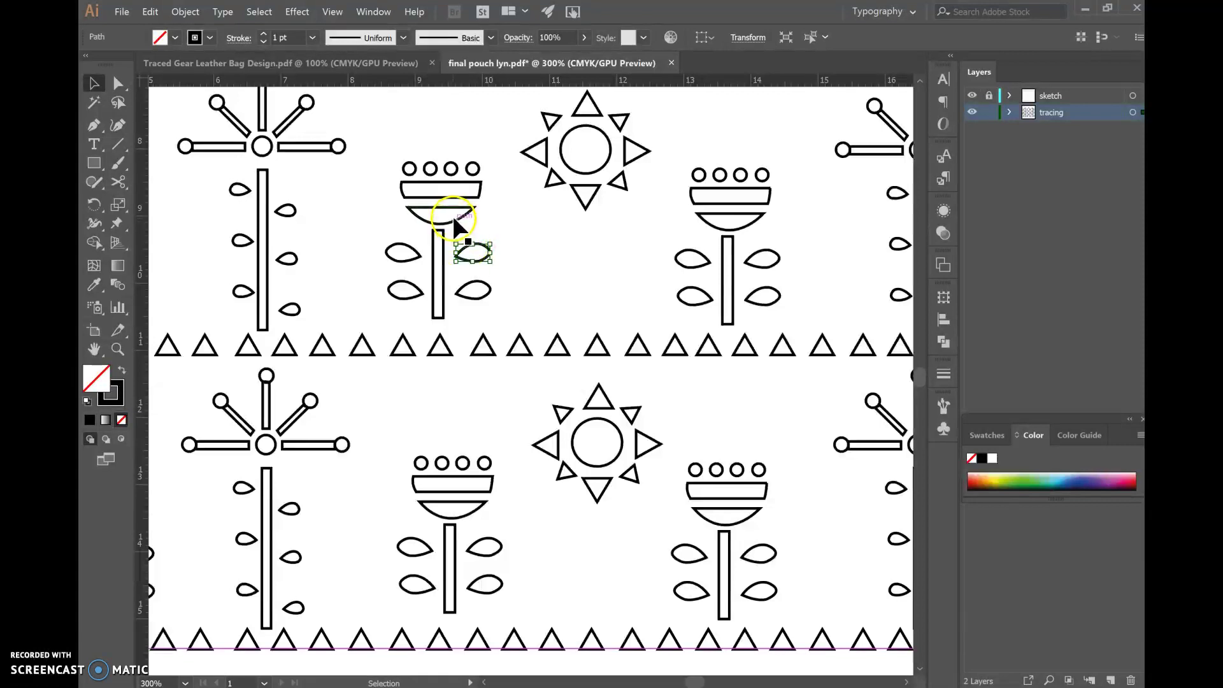
{"action": "left_click", "coordinate": [453, 210]}
{"action": "left_click", "coordinate": [465, 212]}
{"action": "left_click", "coordinate": [473, 178]}
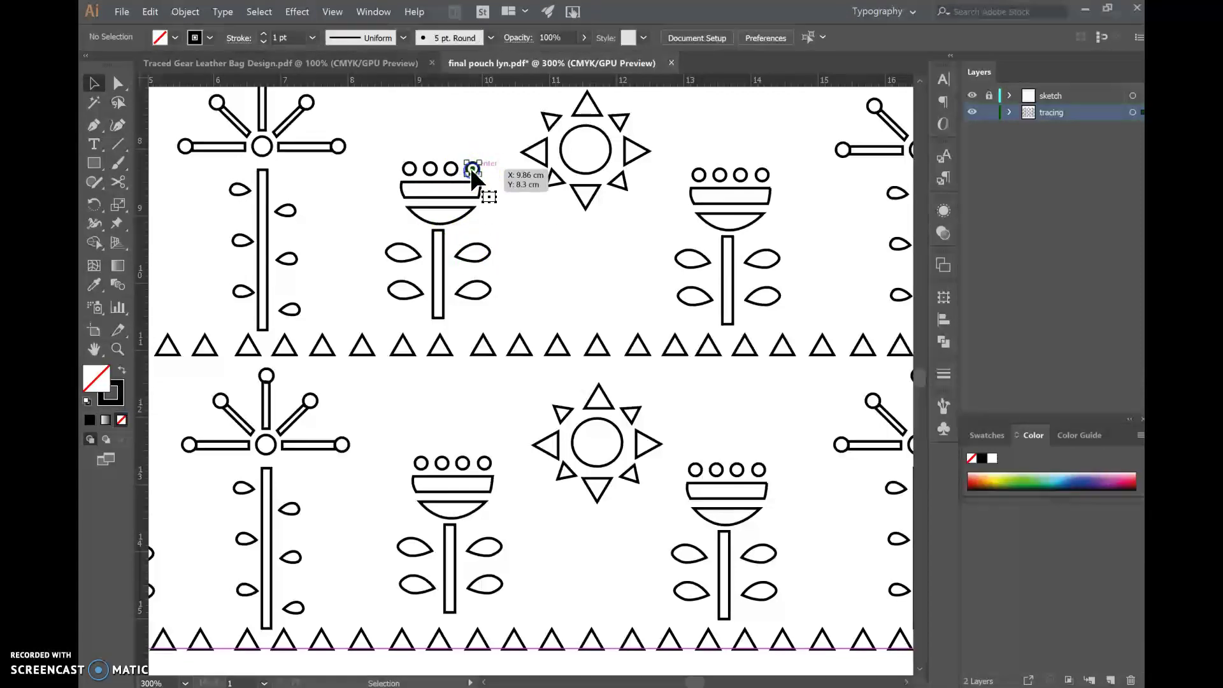
{"action": "left_click", "coordinate": [470, 167]}
{"action": "left_click", "coordinate": [549, 220]}
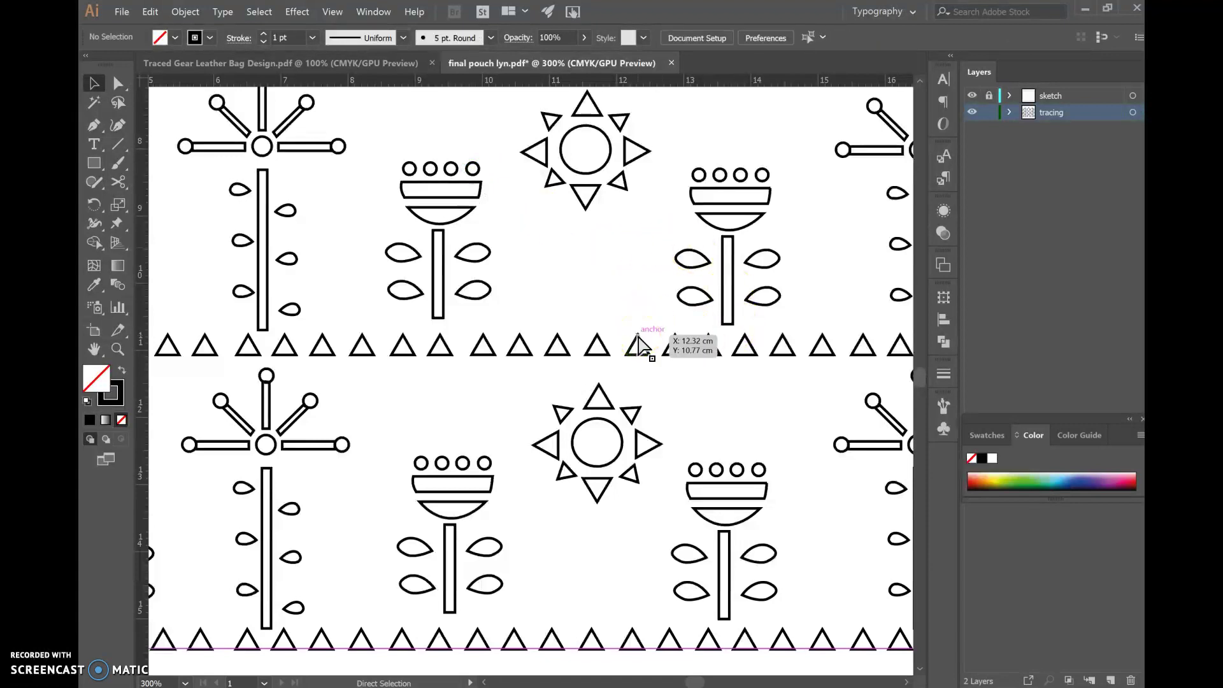
Step: Zoom in to select the sun's top and upper-left triangles, then zoom out to the full artboard
{"action": "key", "text": "ctrl+="}
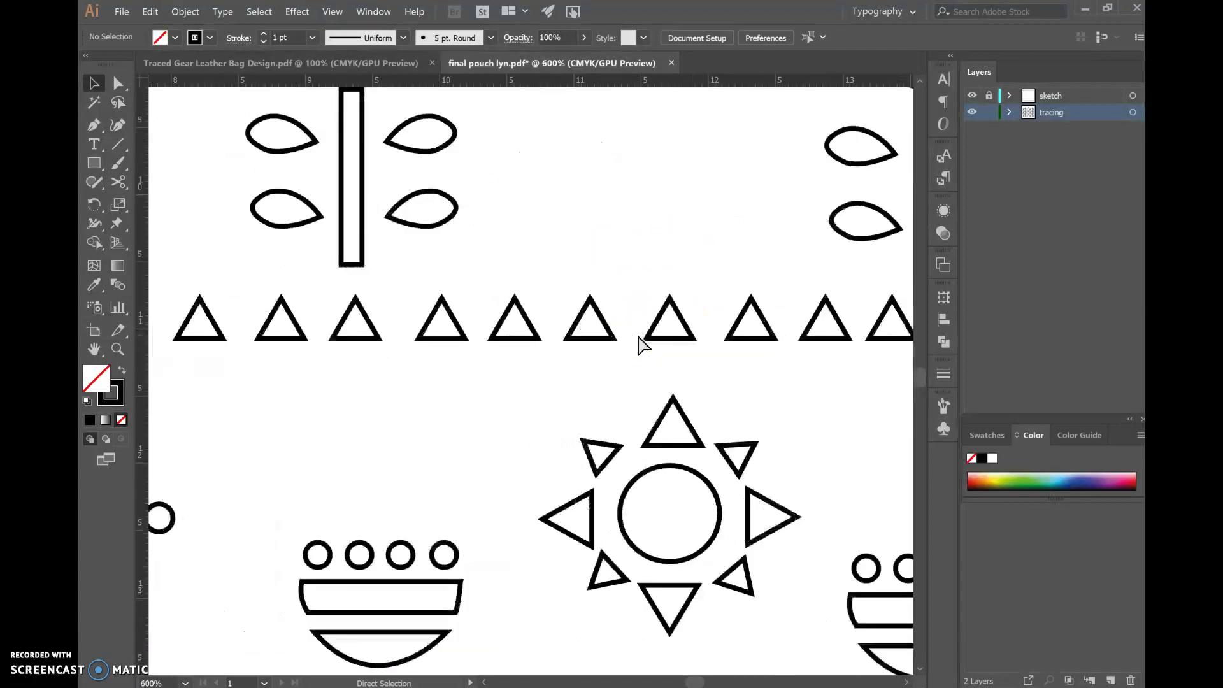
{"action": "left_click", "coordinate": [650, 446]}
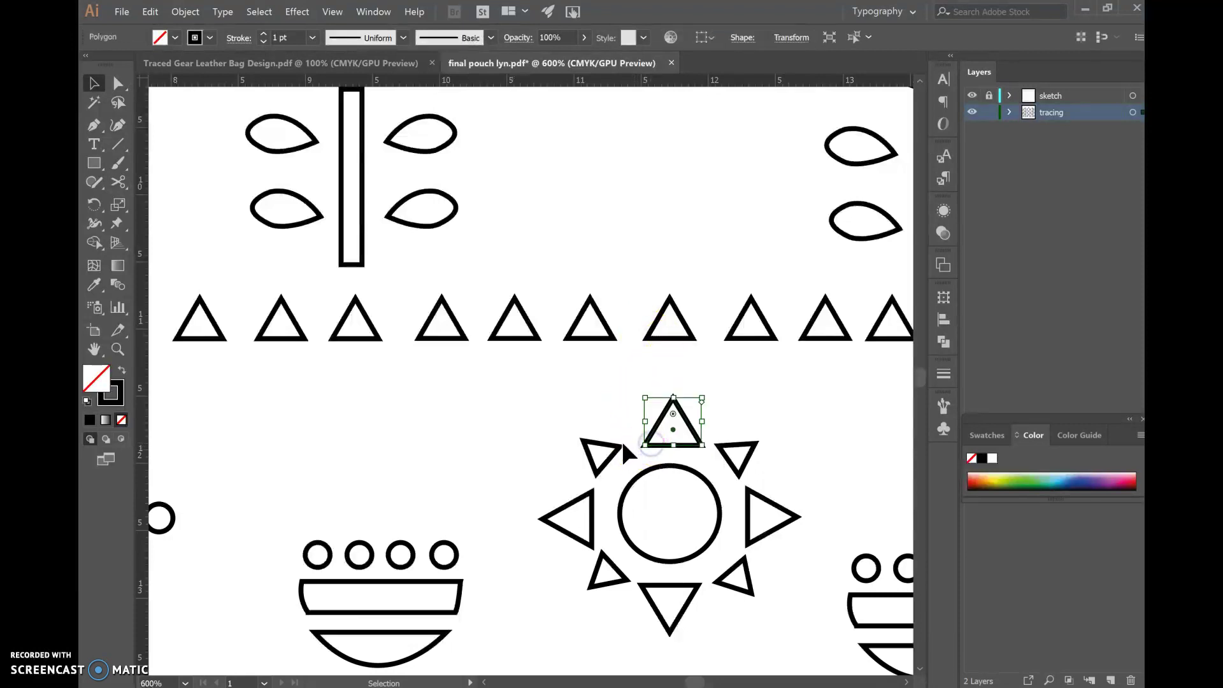
{"action": "left_click", "coordinate": [620, 448]}
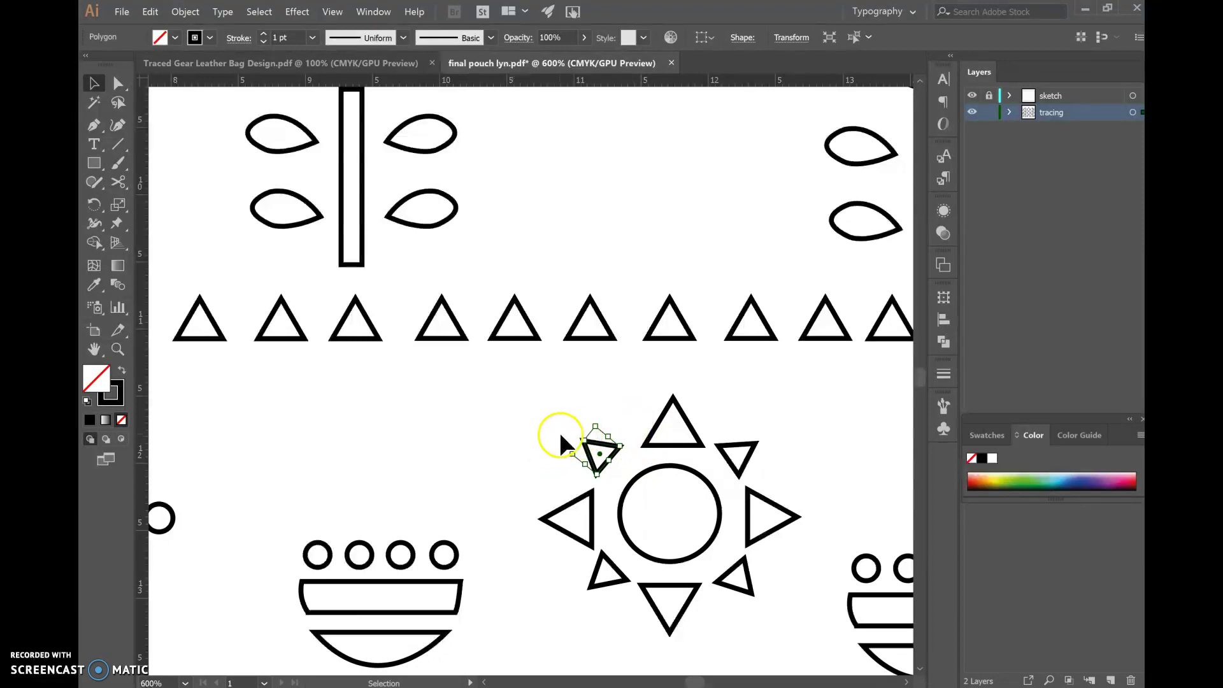
{"action": "key", "text": "ctrl+1"}
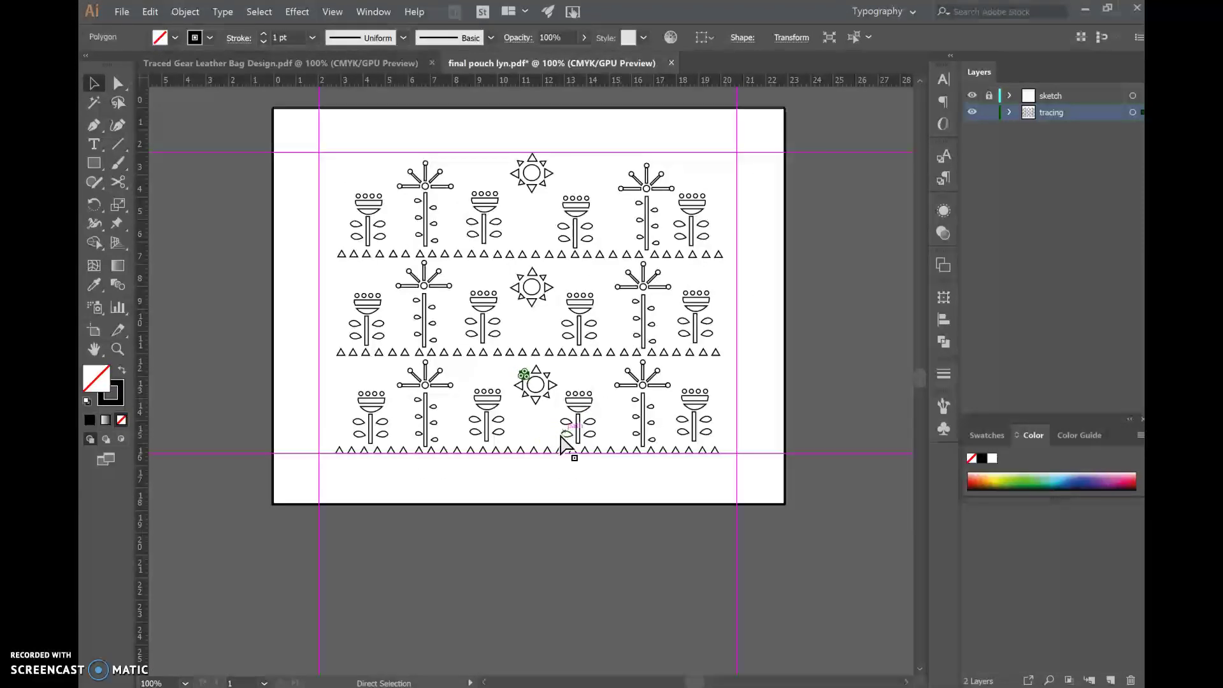
Step: Draw a 22.93 × 17.7 cm rectangle along the artboard edges with no fill and black stroke
{"action": "left_click", "coordinate": [270, 151]}
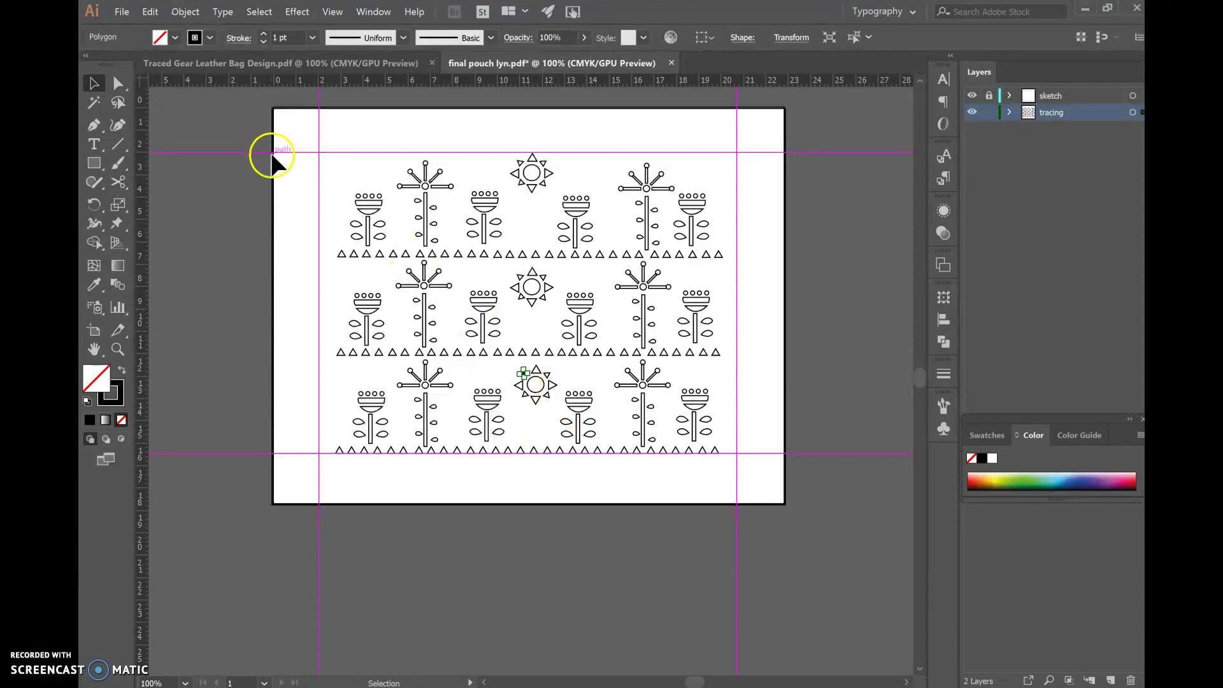
{"action": "left_click", "coordinate": [338, 105]}
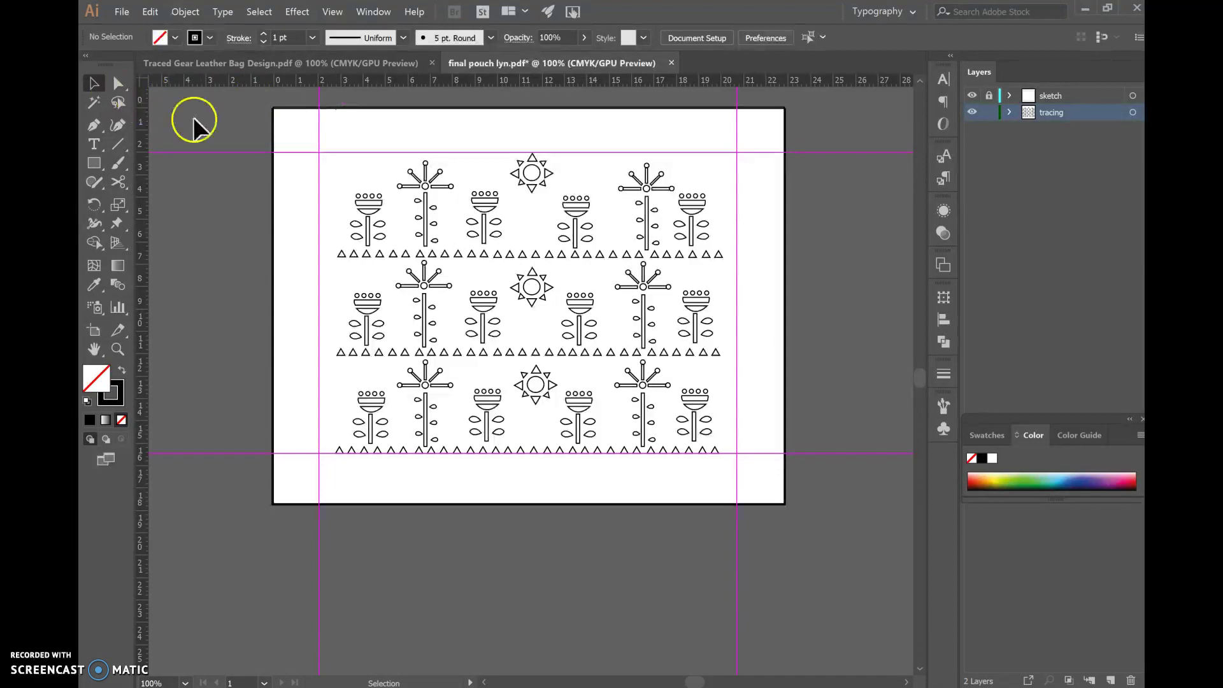
{"action": "left_click", "coordinate": [273, 107]}
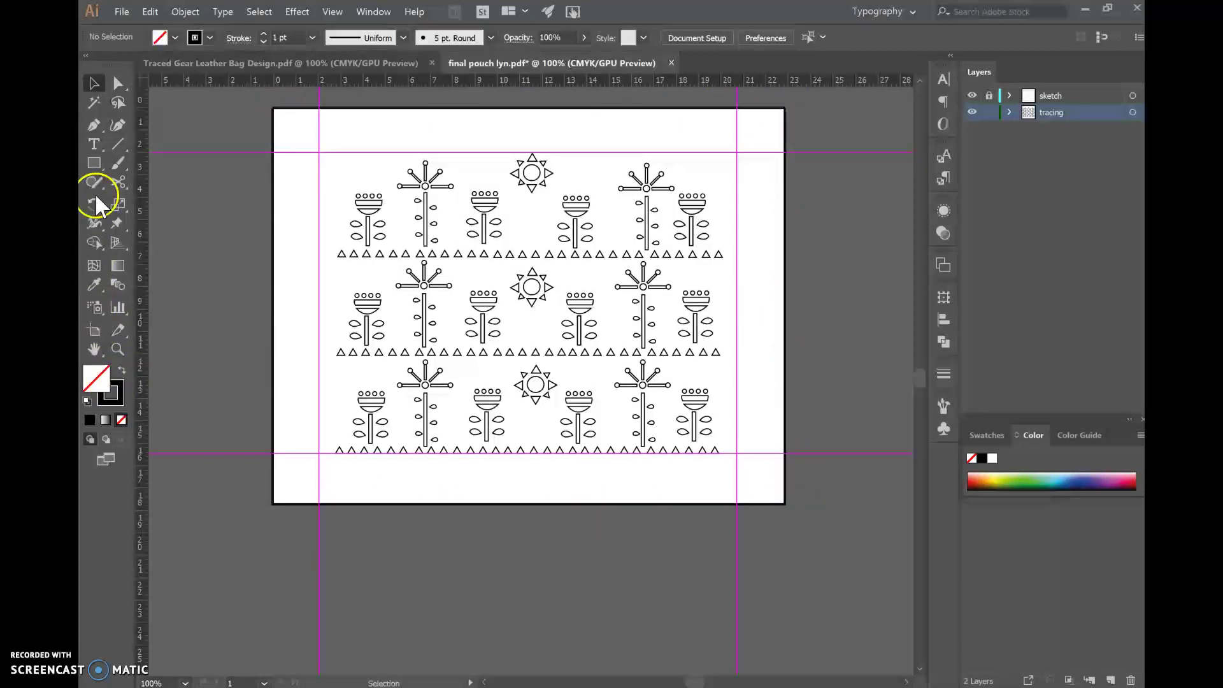
{"action": "left_click", "coordinate": [94, 163]}
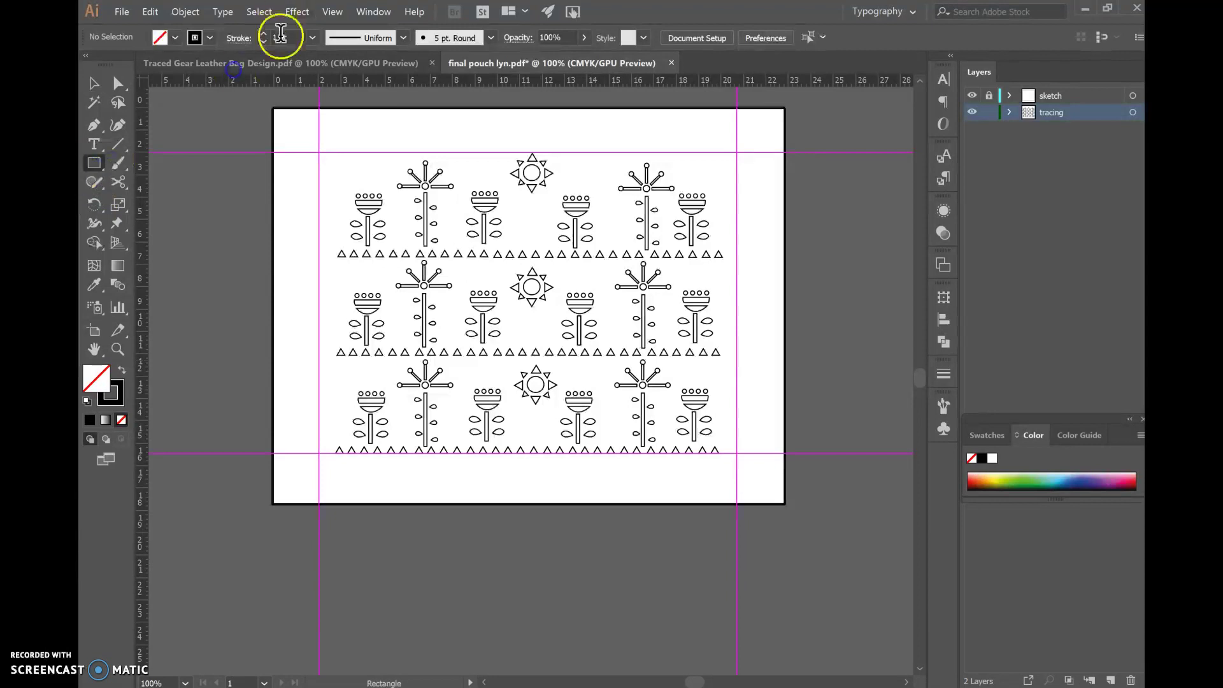
{"action": "mouse_move", "coordinate": [274, 109]}
{"action": "left_mouse_down"}
{"action": "mouse_move", "coordinate": [762, 451]}
{"action": "mouse_move", "coordinate": [789, 486]}
{"action": "mouse_move", "coordinate": [785, 503]}
{"action": "left_mouse_up"}
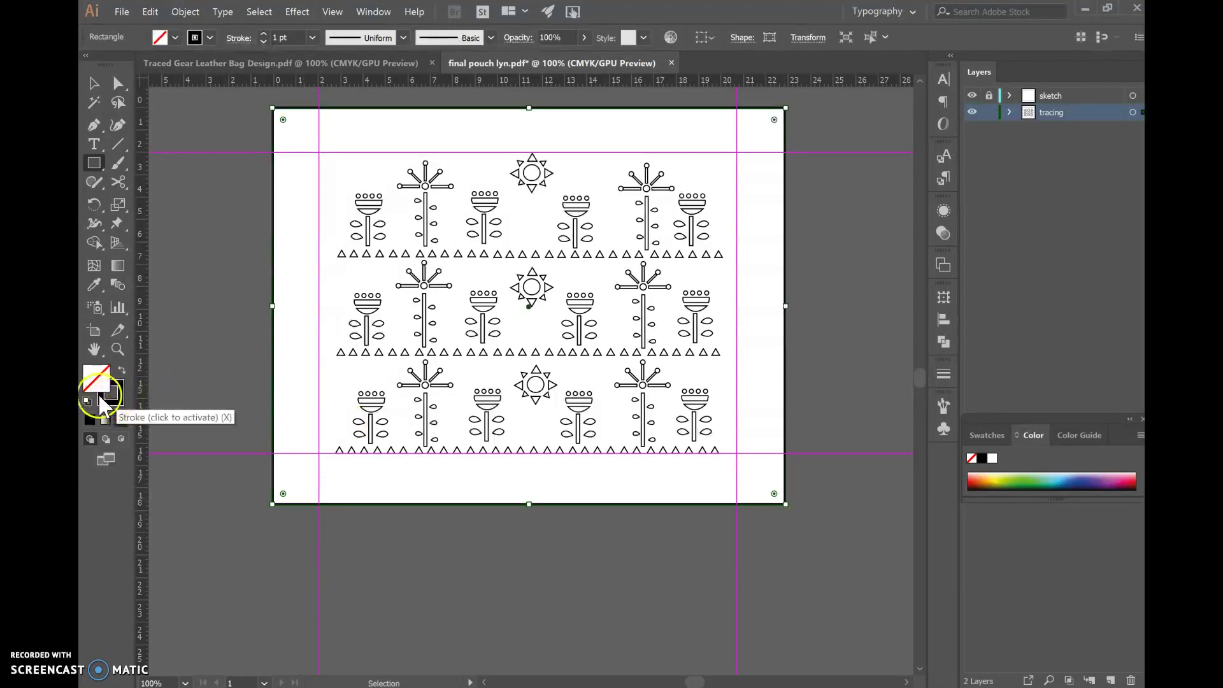
{"action": "left_click", "coordinate": [101, 397]}
{"action": "left_click", "coordinate": [89, 82]}
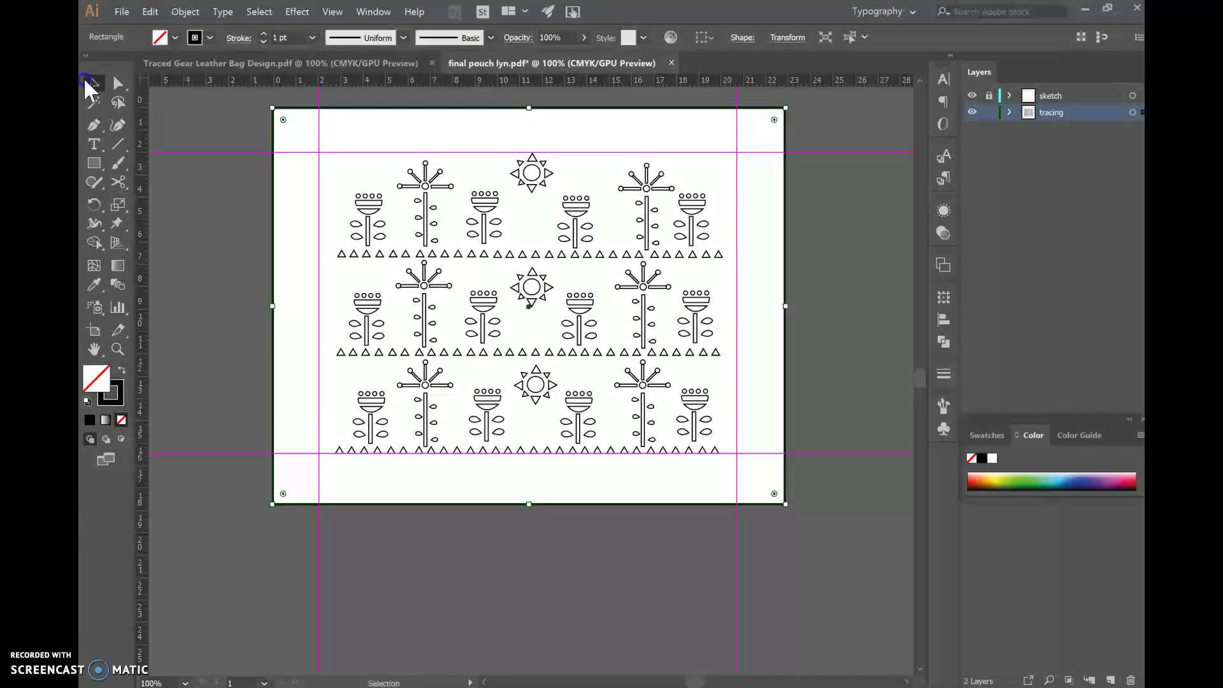
{"action": "left_click", "coordinate": [188, 167]}
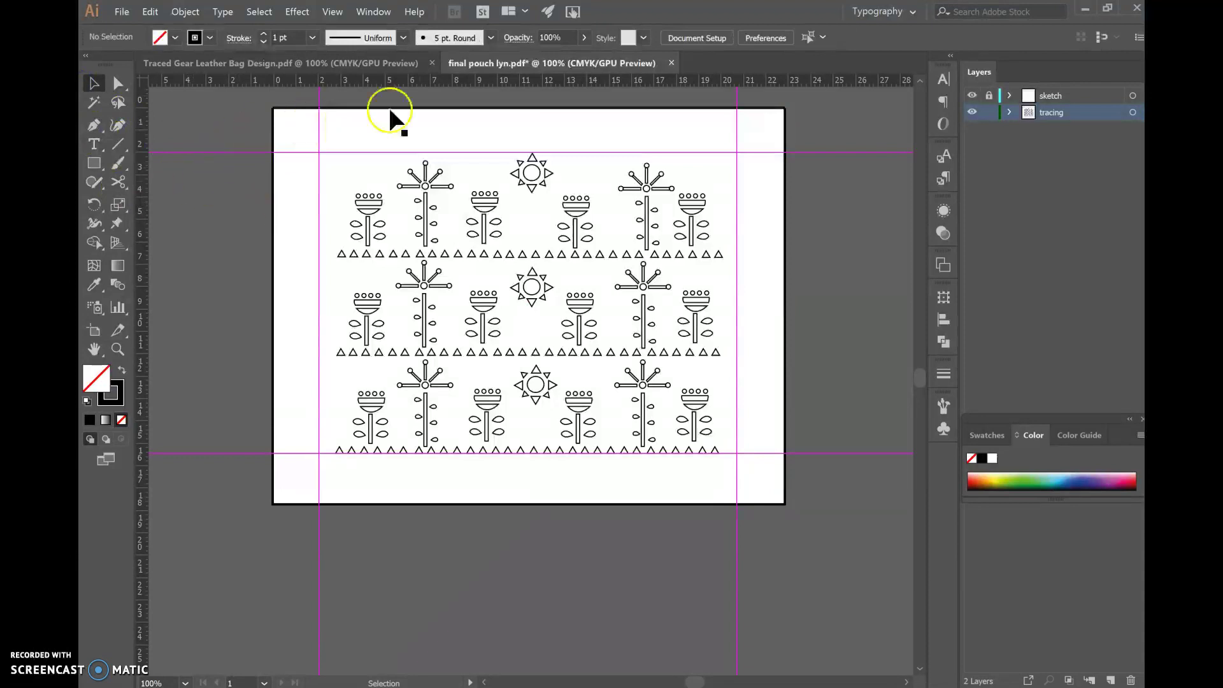
Step: Open File > Export > Export As... for the pouch design
{"action": "left_click", "coordinate": [115, 10]}
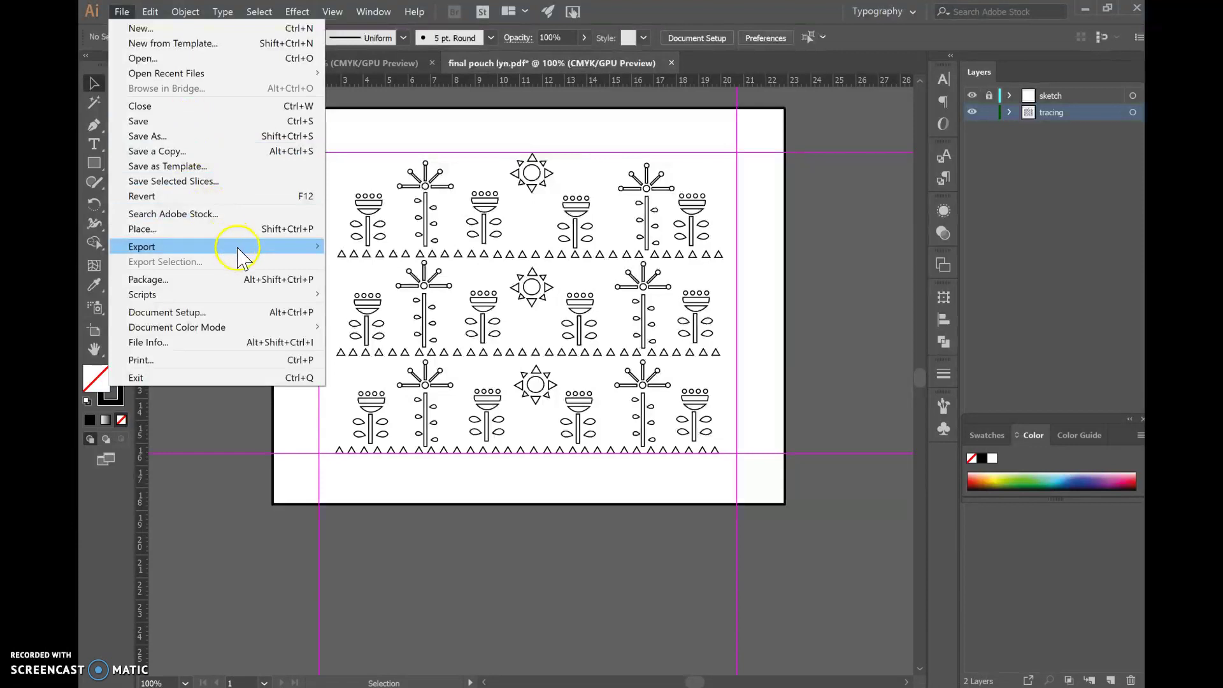
{"action": "left_click", "coordinate": [222, 426]}
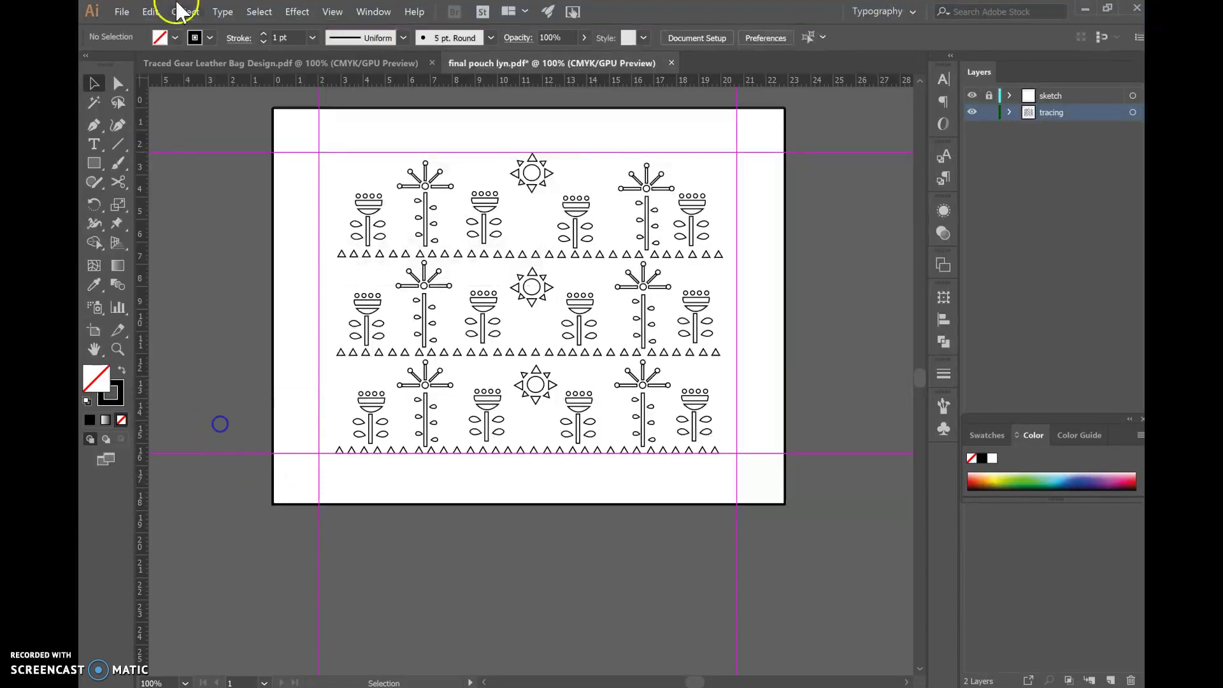
{"action": "left_click", "coordinate": [118, 12]}
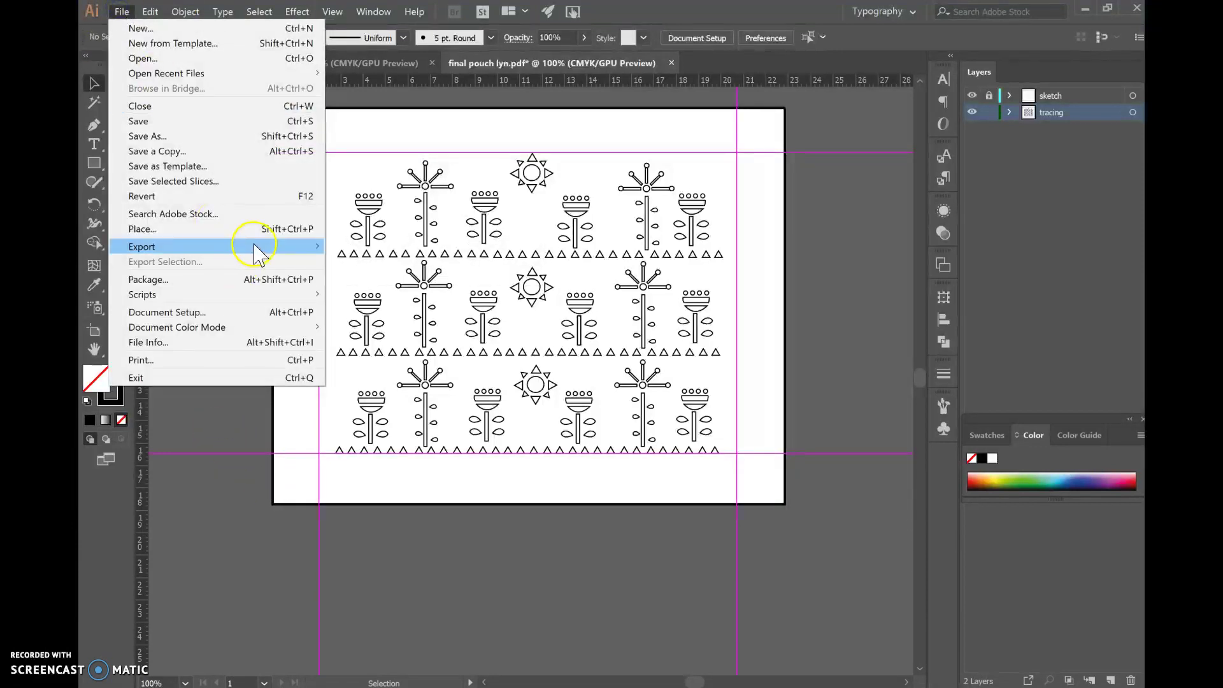
{"action": "mouse_move", "coordinate": [298, 247]}
{"action": "left_click", "coordinate": [363, 262]}
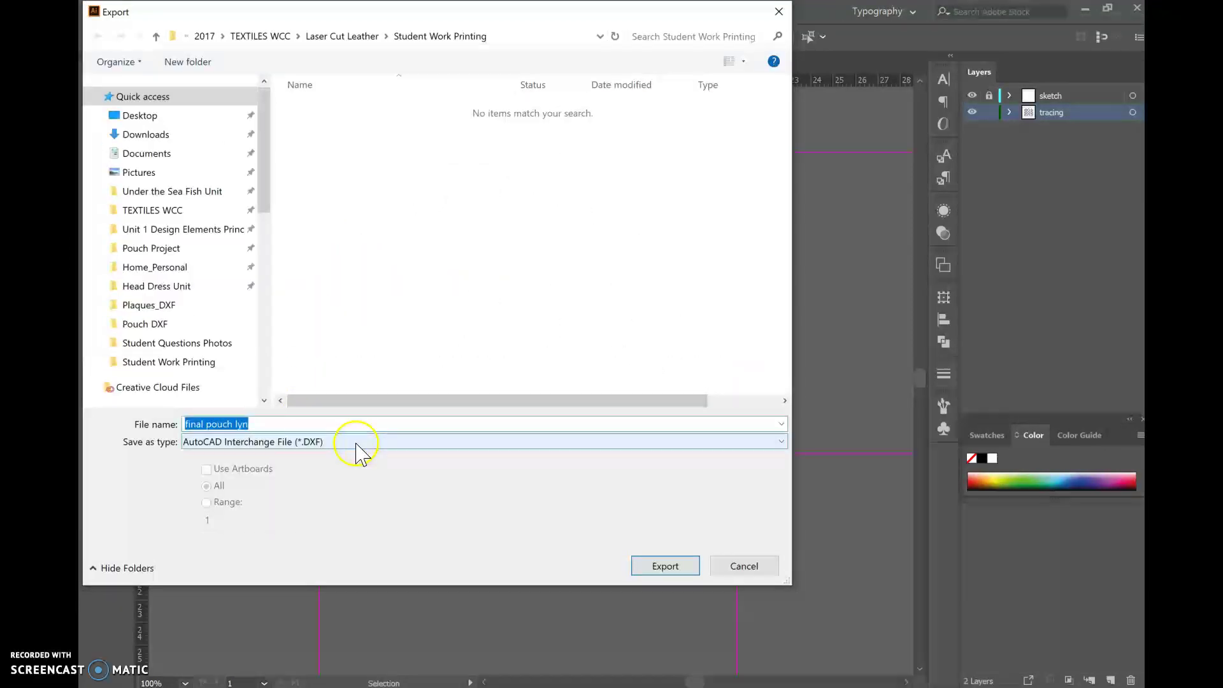
Step: Set the type to AutoCAD Interchange File (*.DXF) and name the file with the student's name plus 'Final Pouch Design'
{"action": "left_click", "coordinate": [354, 444]}
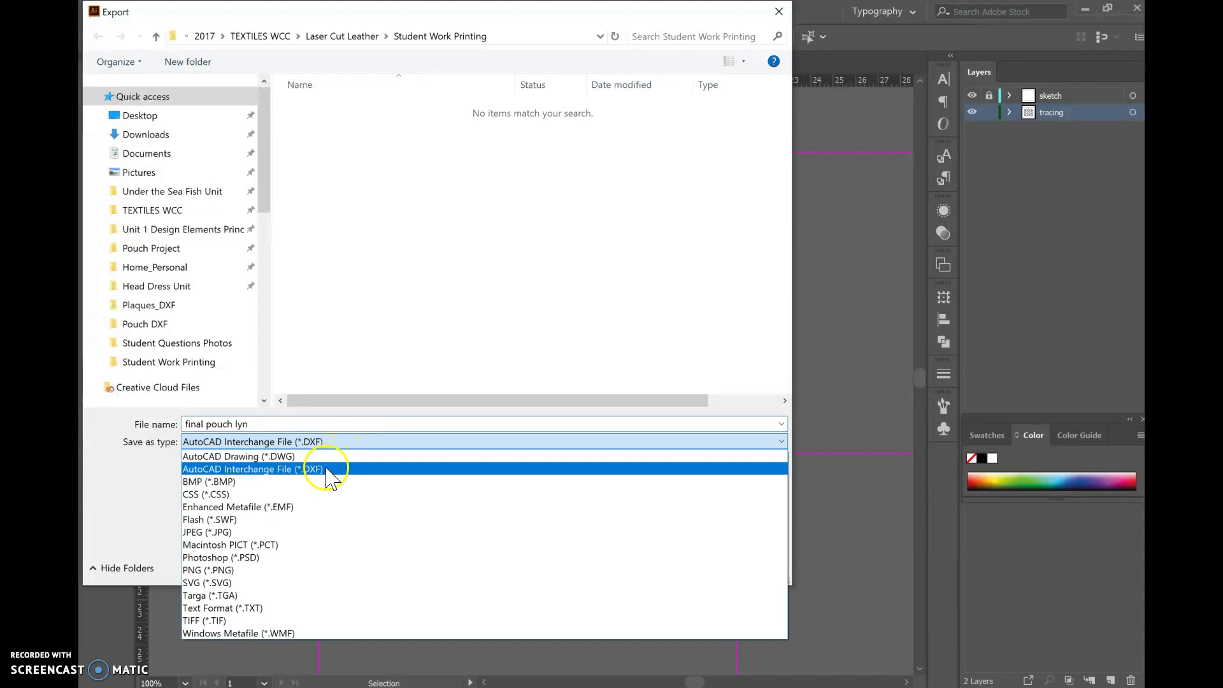
{"action": "left_click", "coordinate": [325, 471]}
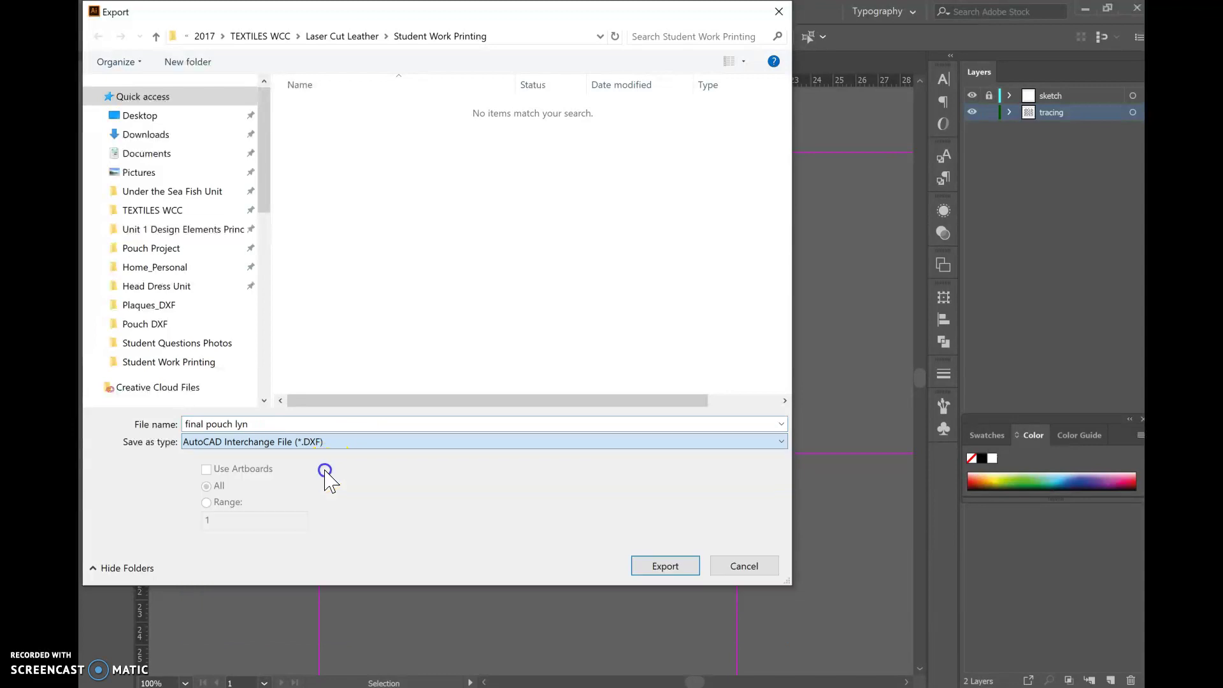
{"action": "left_click_drag", "start_coordinate": [274, 425], "coordinate": [185, 423]}
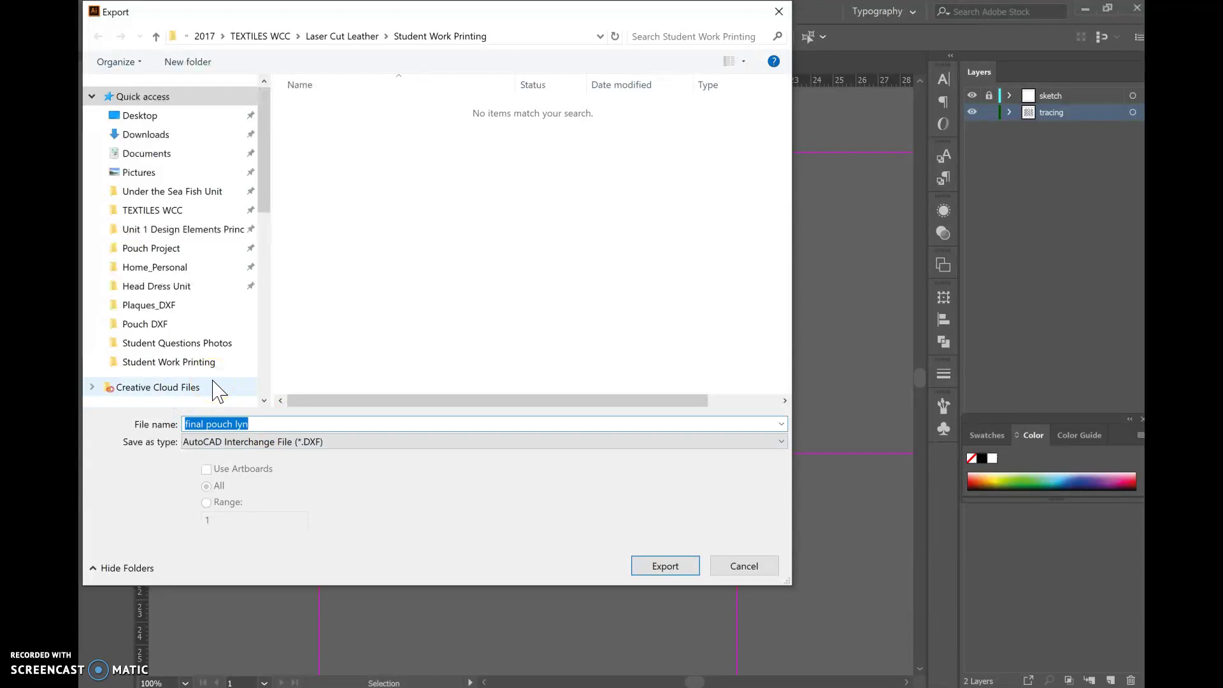
{"action": "type", "text": "Lyn_Surname_Final"}
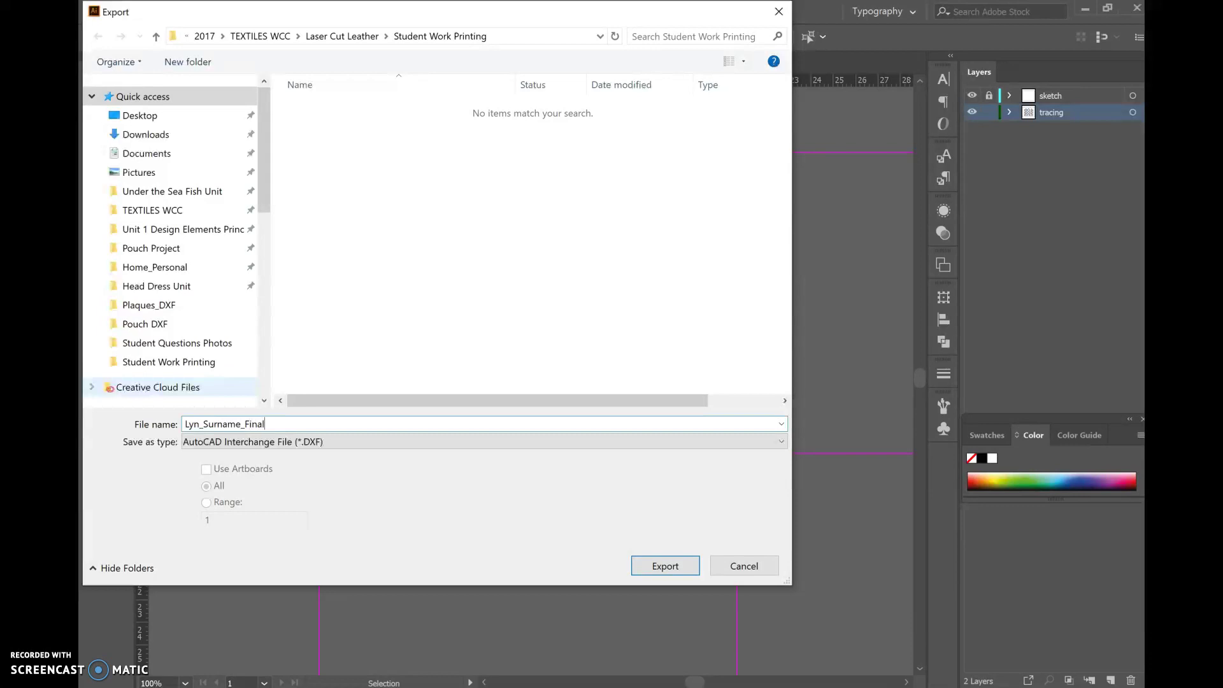
{"action": "type", "text": "esign"}
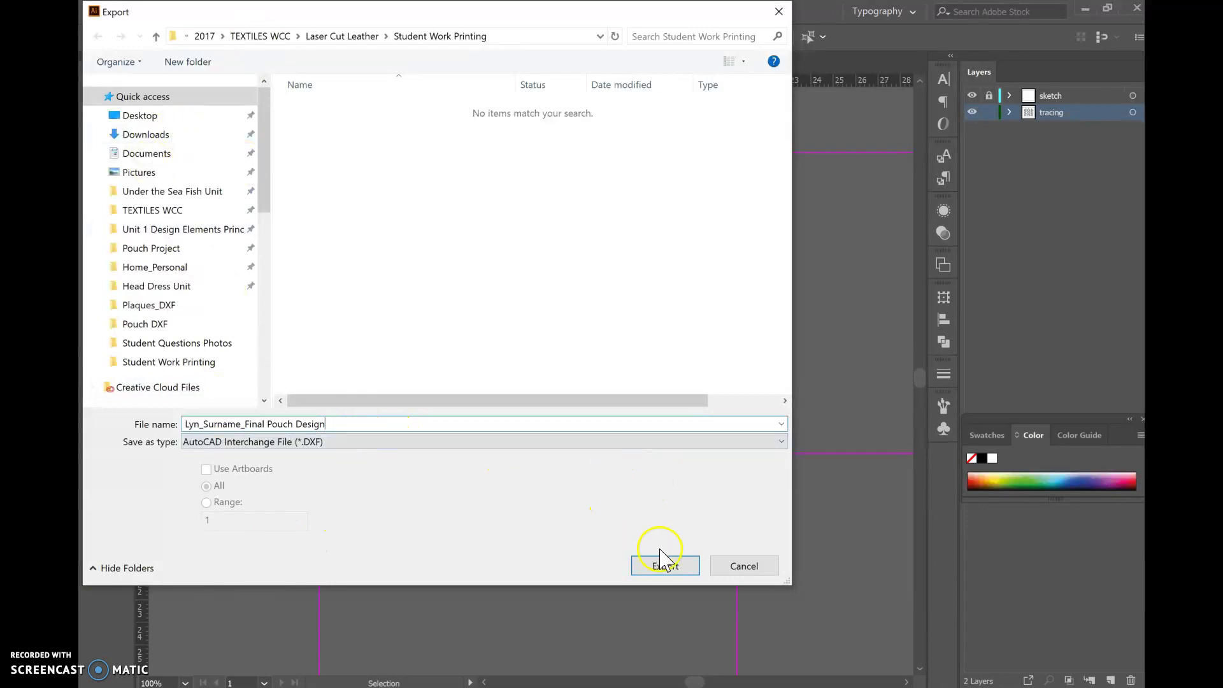
Step: Export the file and accept the default AutoCAD 2010/2011/2012 DXF options at 1 centimetre per unit
{"action": "left_click", "coordinate": [681, 565]}
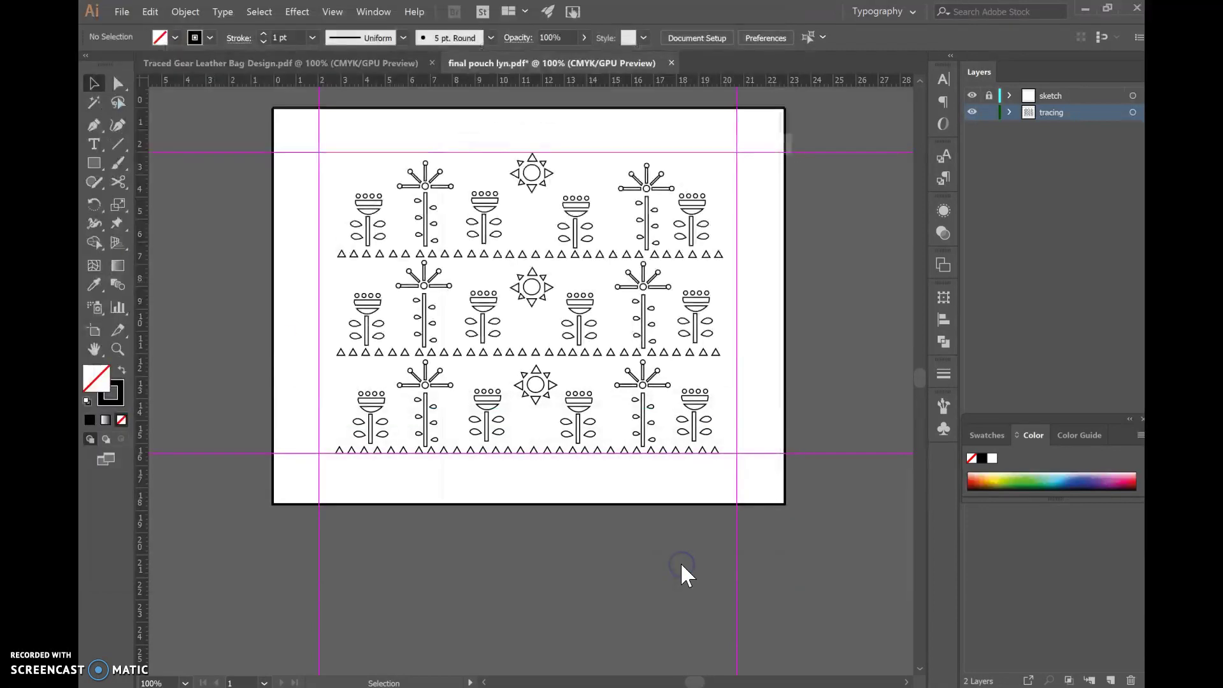
{"action": "left_click", "coordinate": [676, 526]}
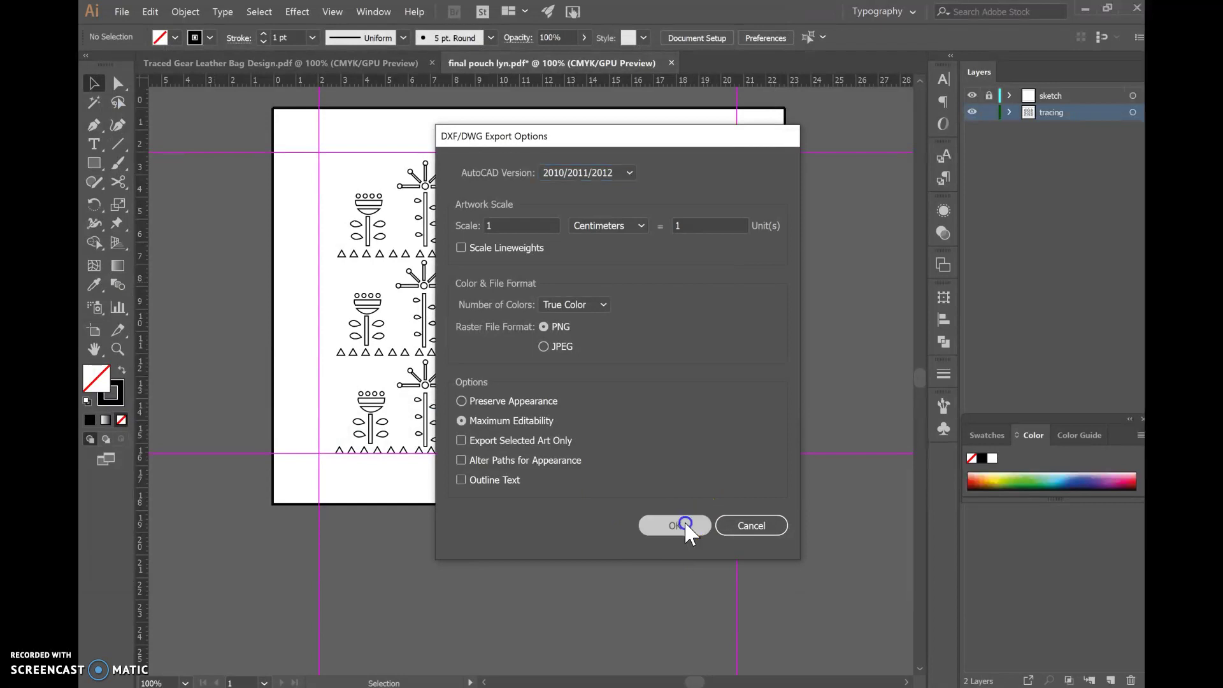
{"action": "left_click", "coordinate": [651, 572]}
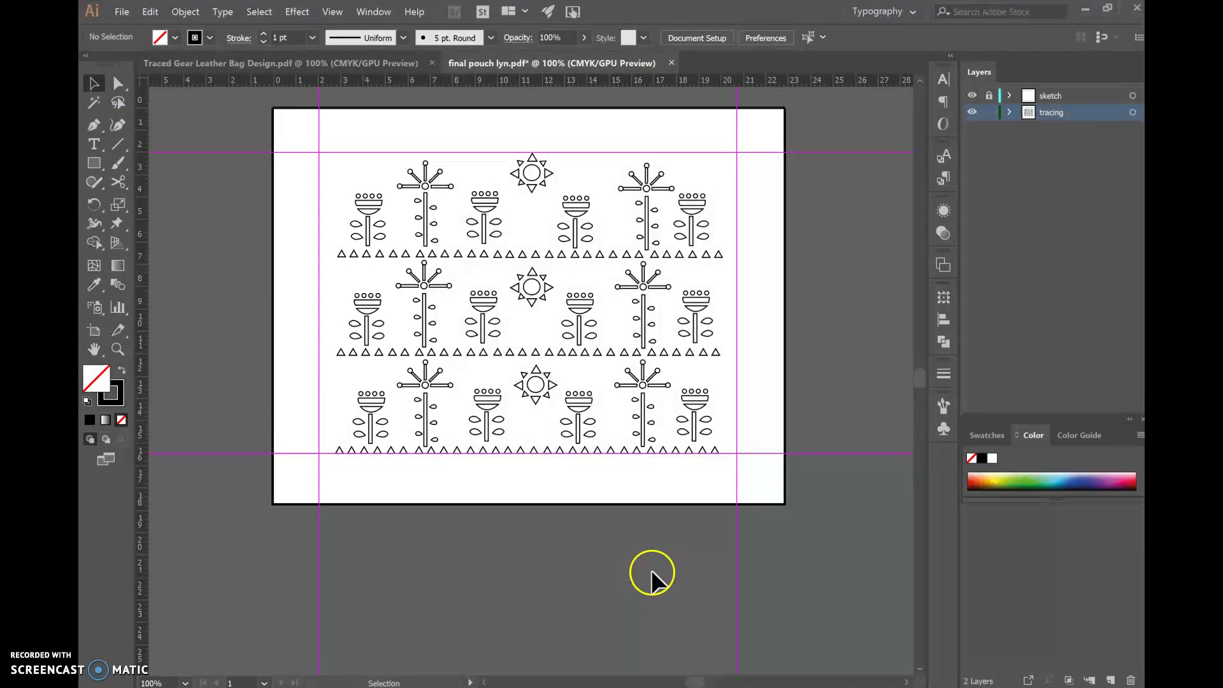